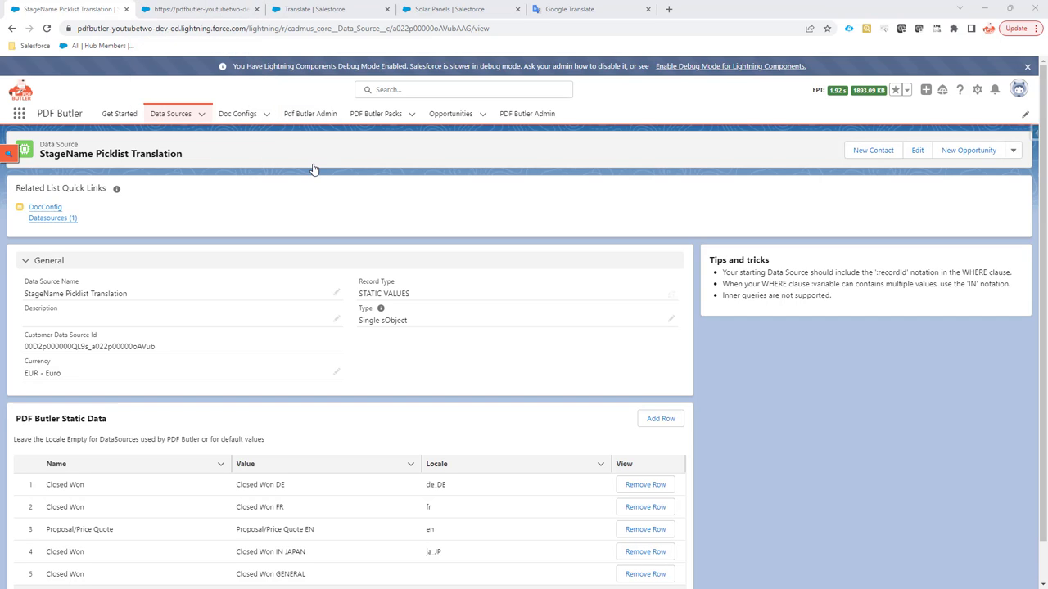
Examine the German Stage picklist translations in Setup, plus the record type, static rows and name of the StageName Picklist Translation data source.
click(319, 9)
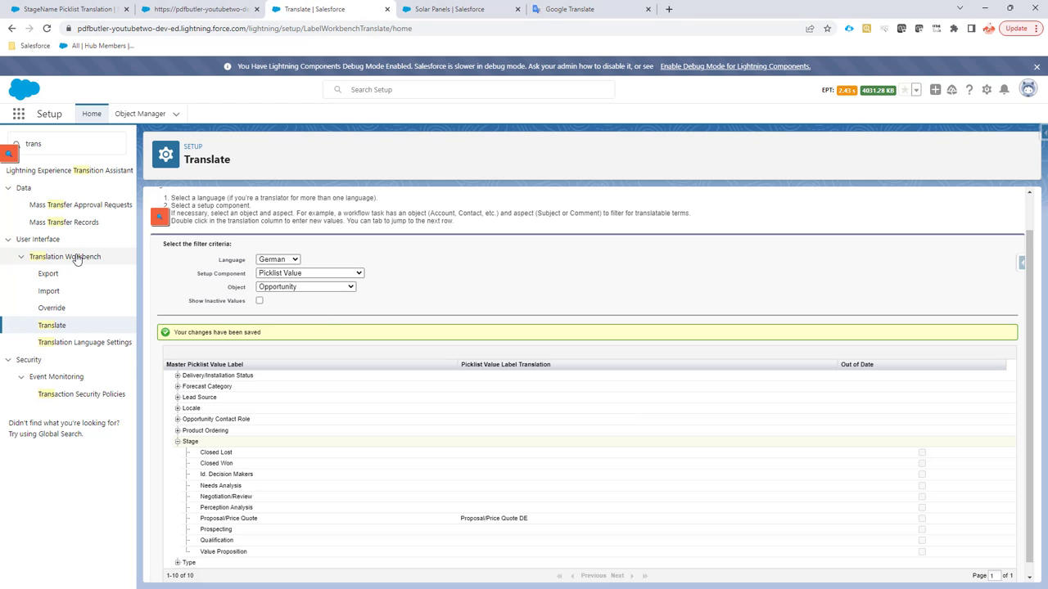
scroll(328, 365, down, 1)
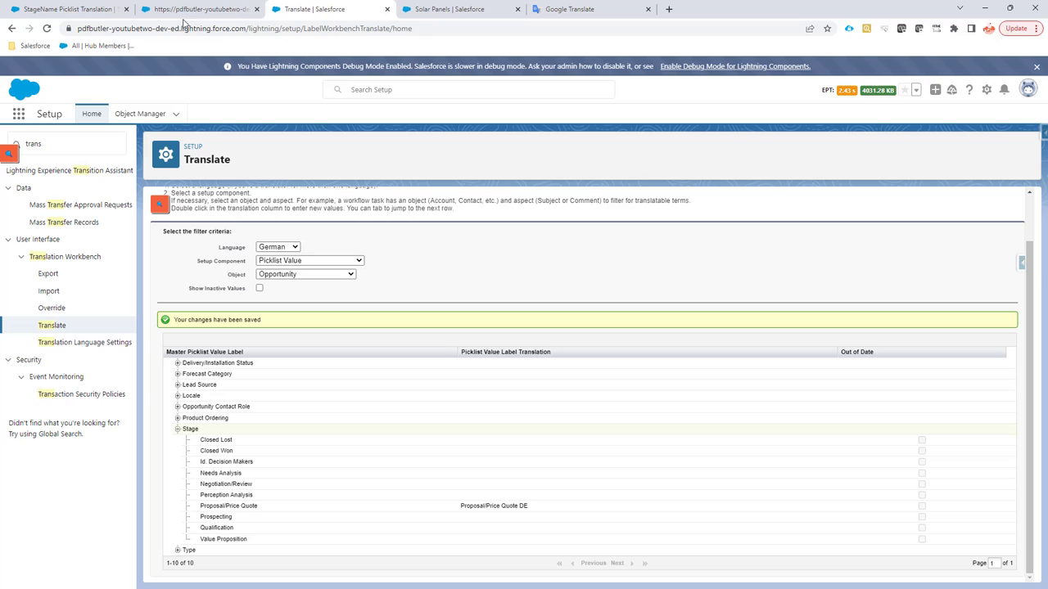
click(85, 13)
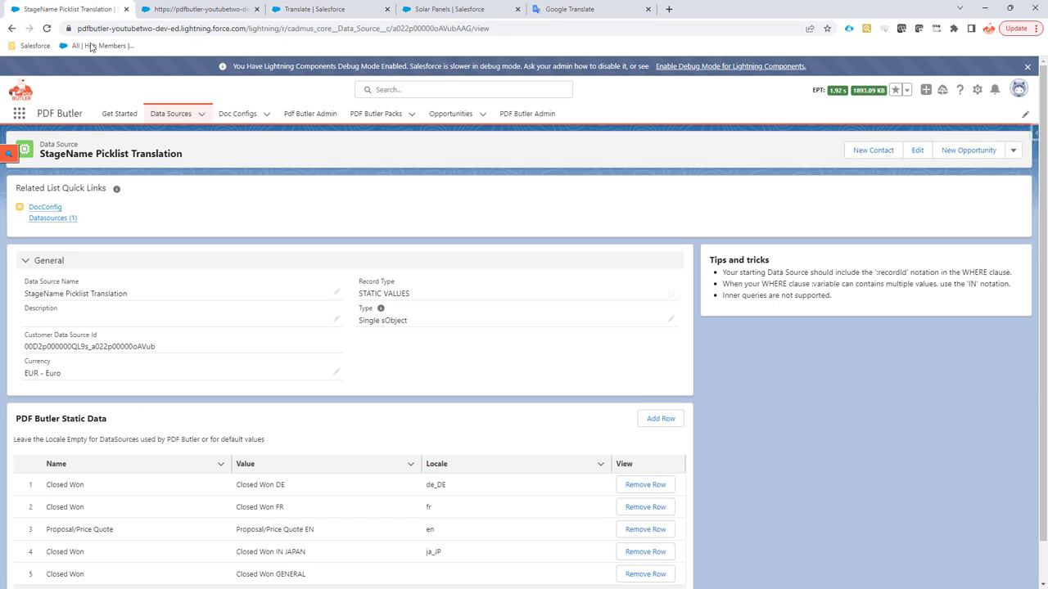
drag(360, 297, 414, 298)
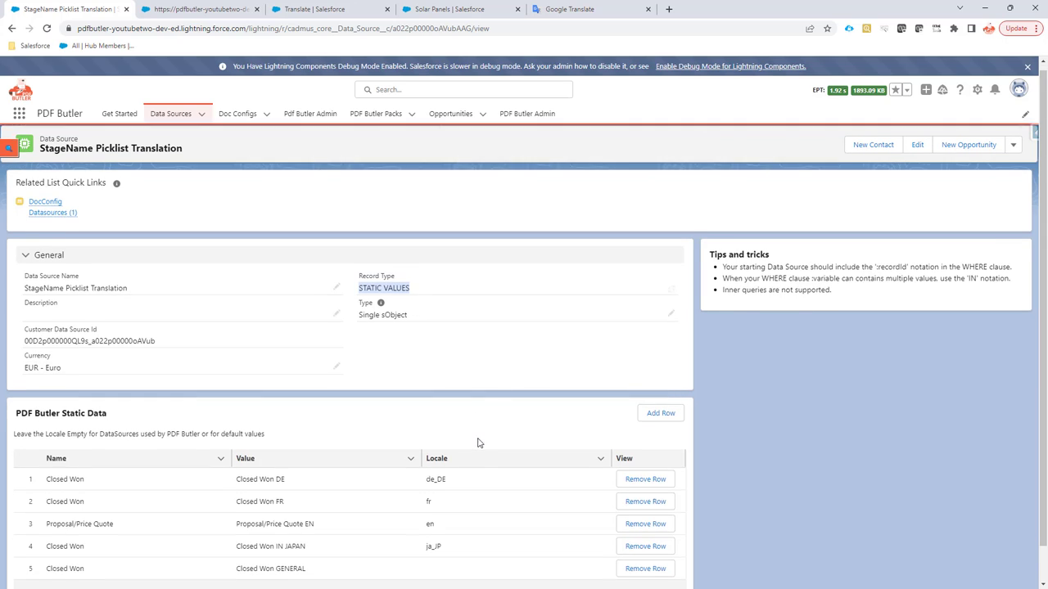
scroll(480, 440, down, 1)
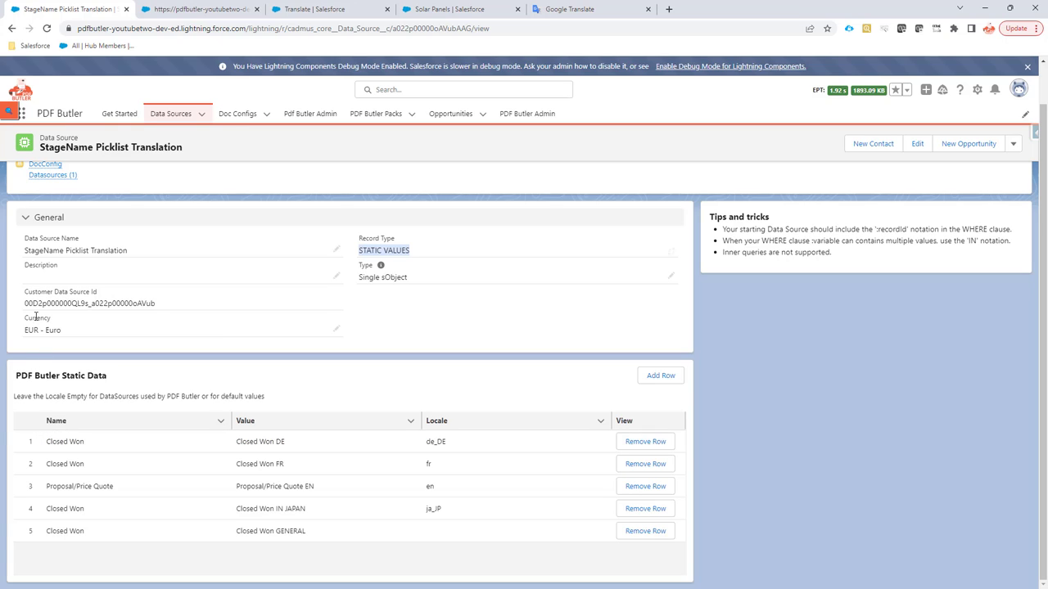
drag(22, 252, 129, 252)
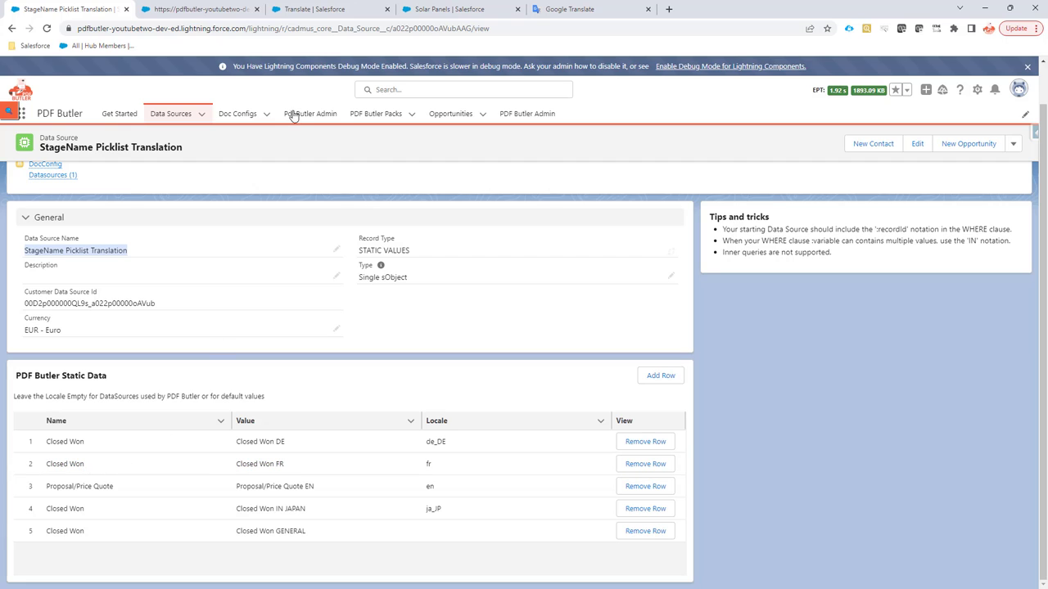
Show all field data of the Solar Panels opportunity in Salesforce Inspector and filter the fields by "stag".
click(431, 10)
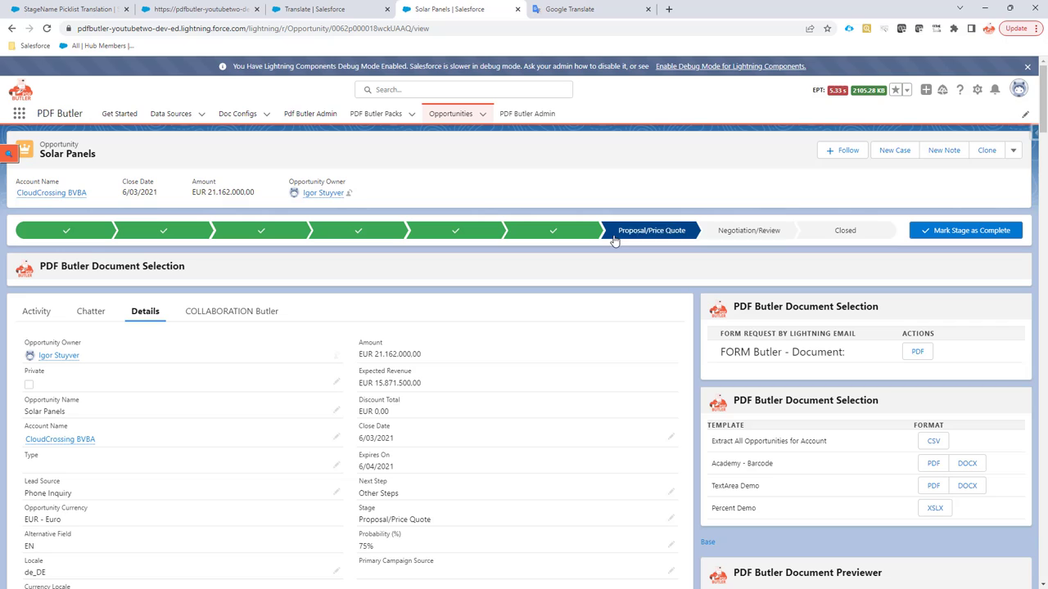
mouse_move(629, 237)
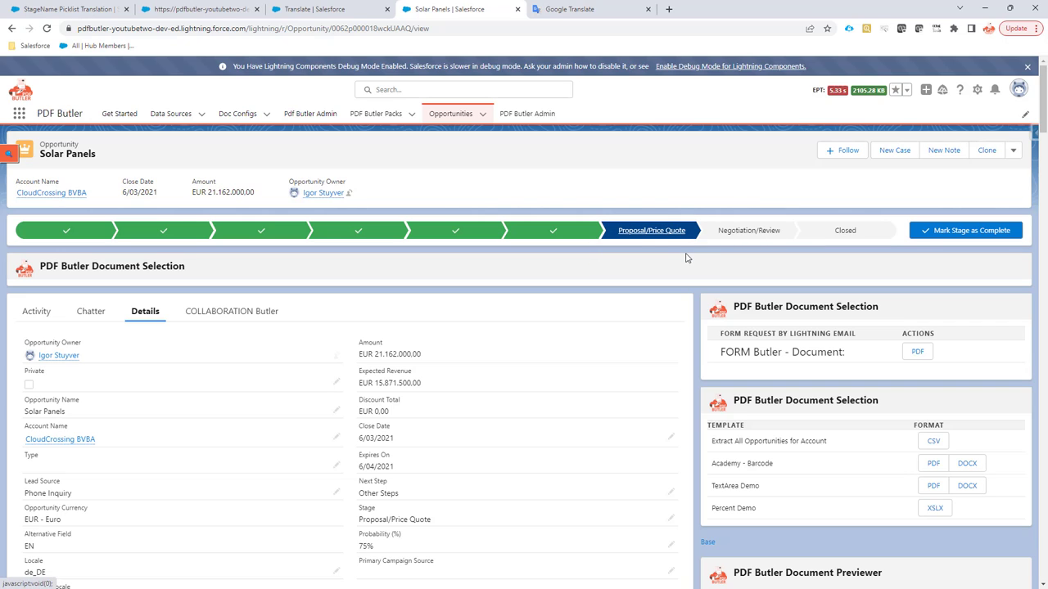
mouse_move(671, 242)
click(1035, 134)
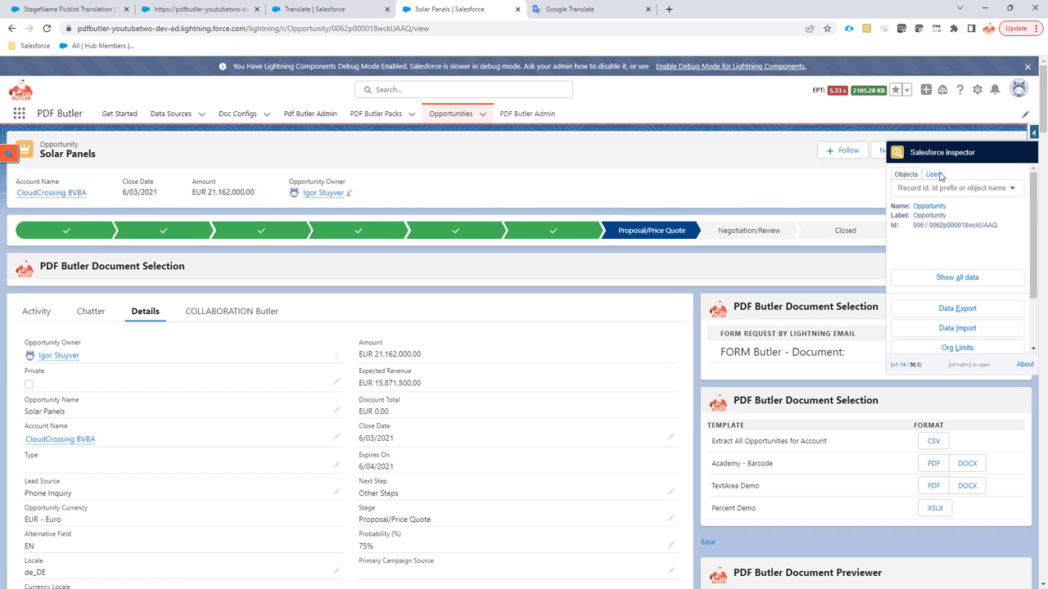
right_click(941, 280)
click(929, 291)
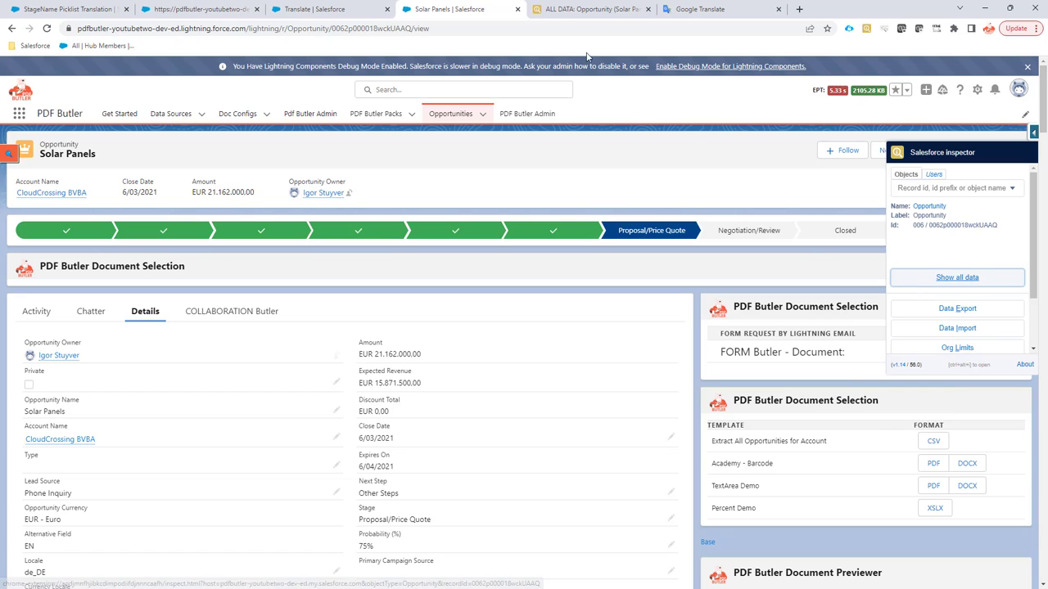
click(590, 9)
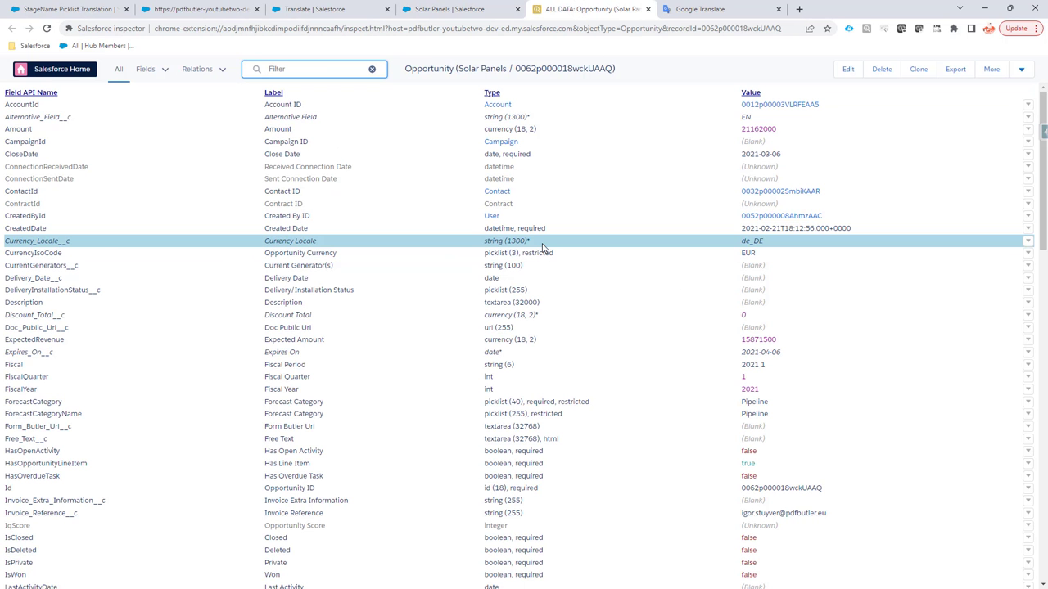
text(stag)
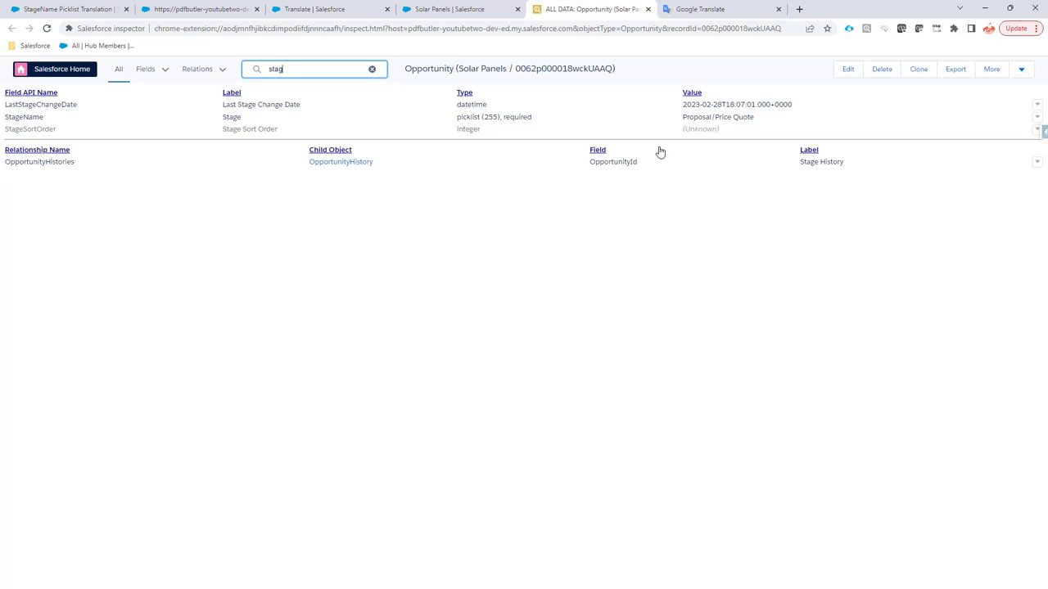
Copy the StageName field's value, Proposal/Price Quote, from the opportunity's field data.
drag(753, 117, 686, 117)
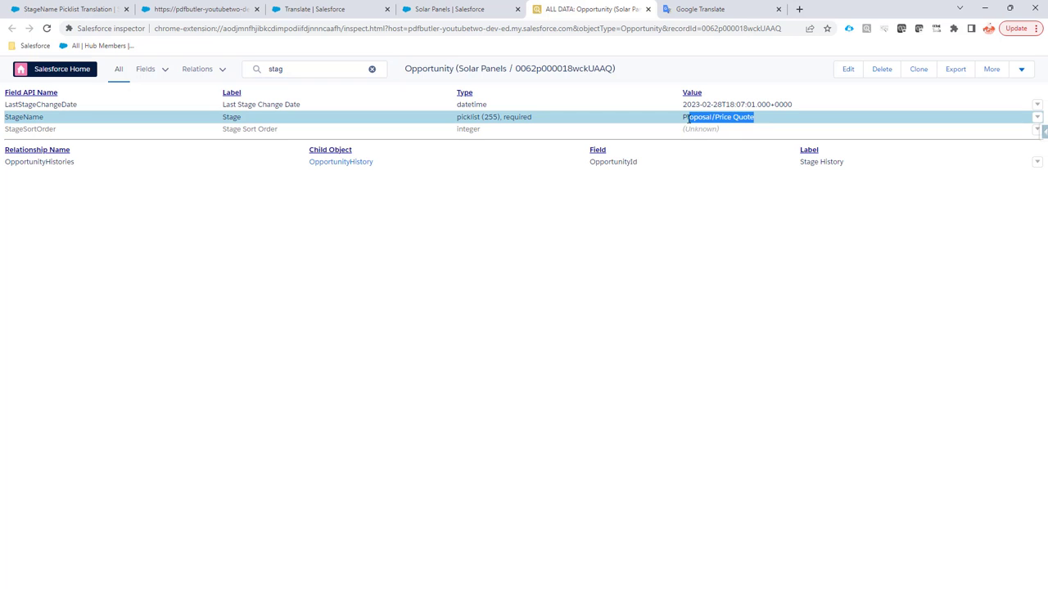
right_click(695, 120)
click(704, 128)
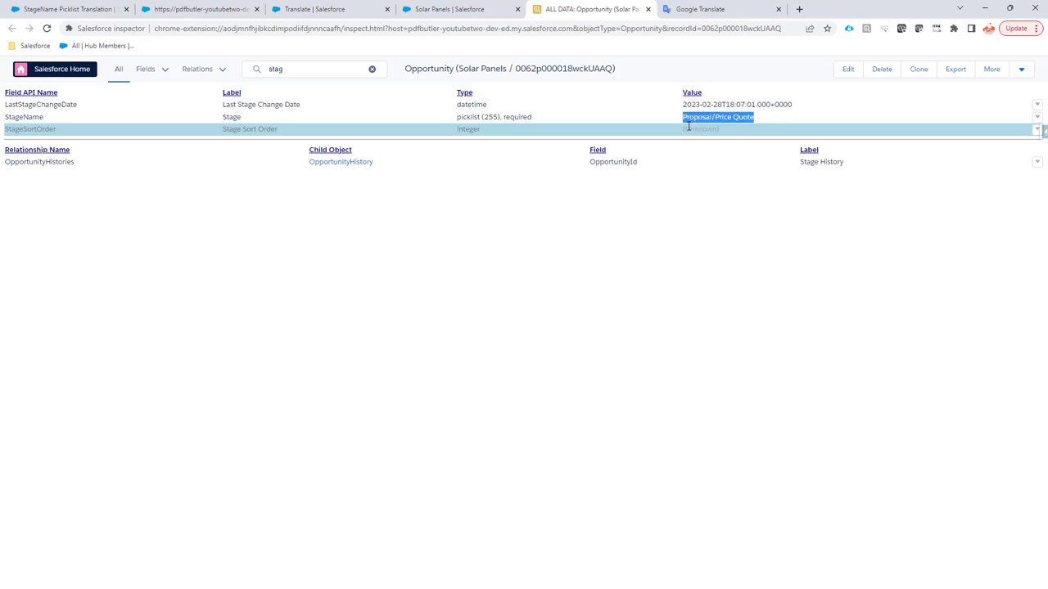
Add a row to the PDF Butler static data of StageName Picklist Translation, with Proposal/Price Quote as its name.
click(42, 9)
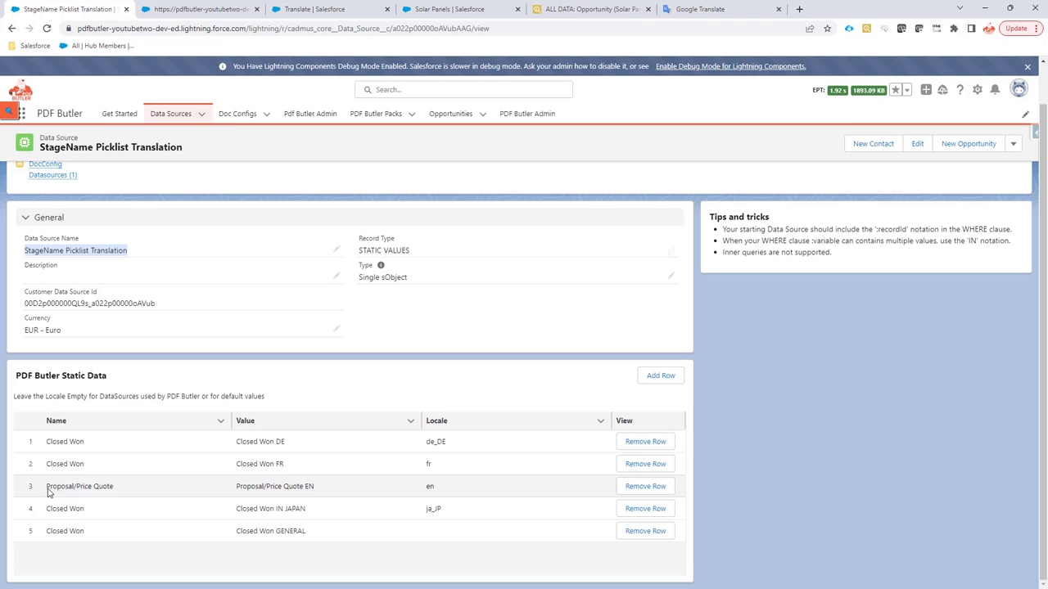
click(655, 380)
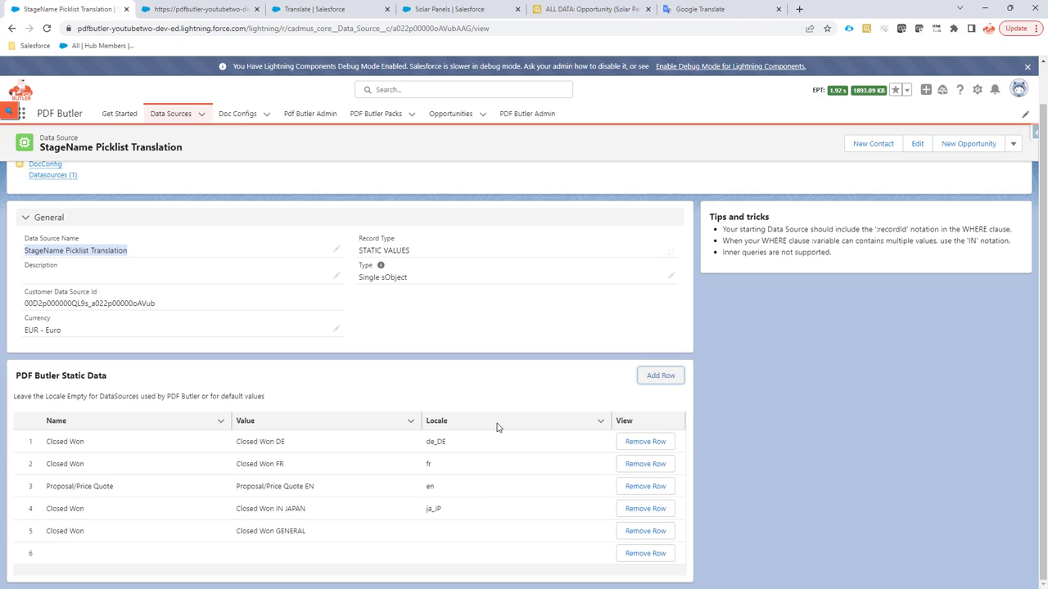
click(218, 554)
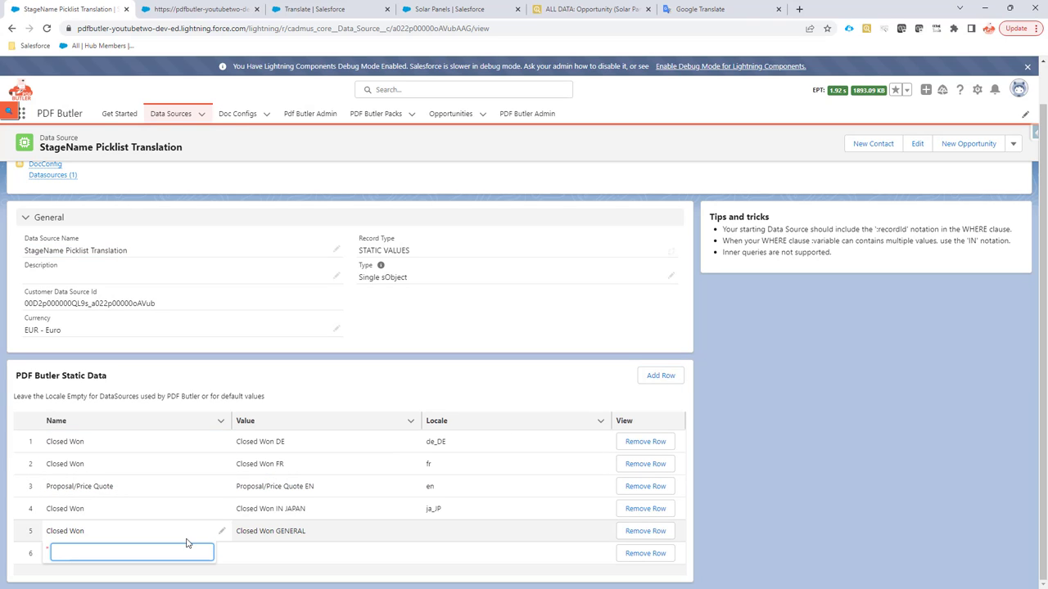
key(ctrl+v)
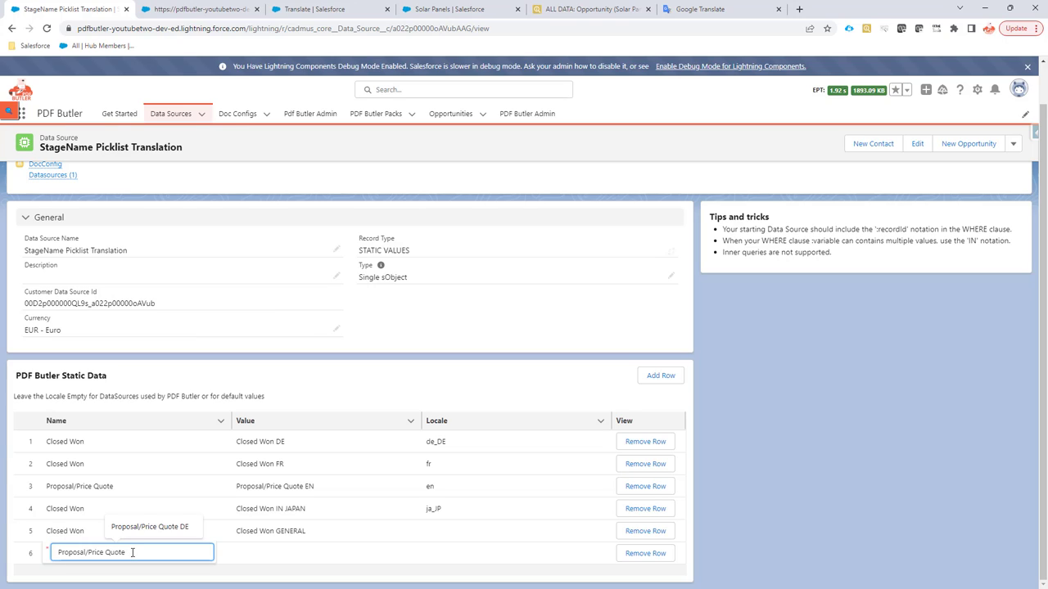
click(414, 555)
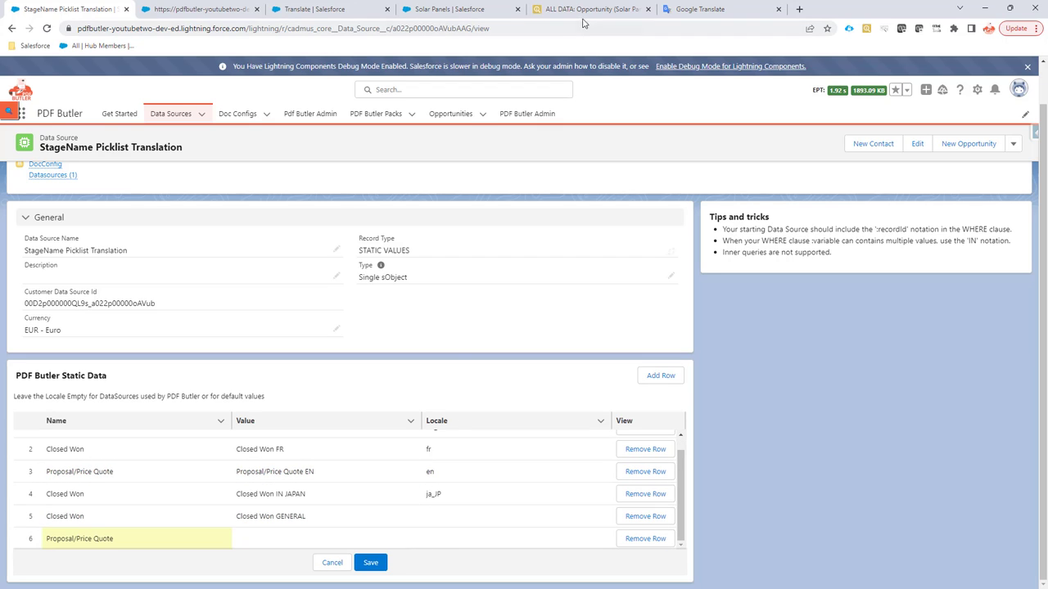
Switch to Google Translate, translate "Proposal/Price Quote" from English to German and copy the translation.
click(698, 12)
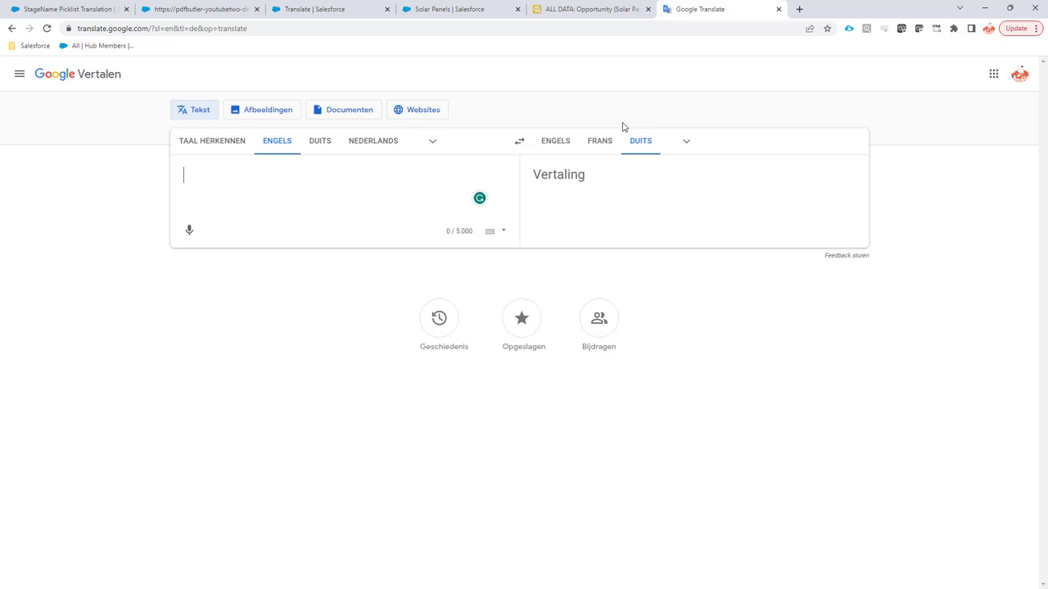
key(ctrl+v)
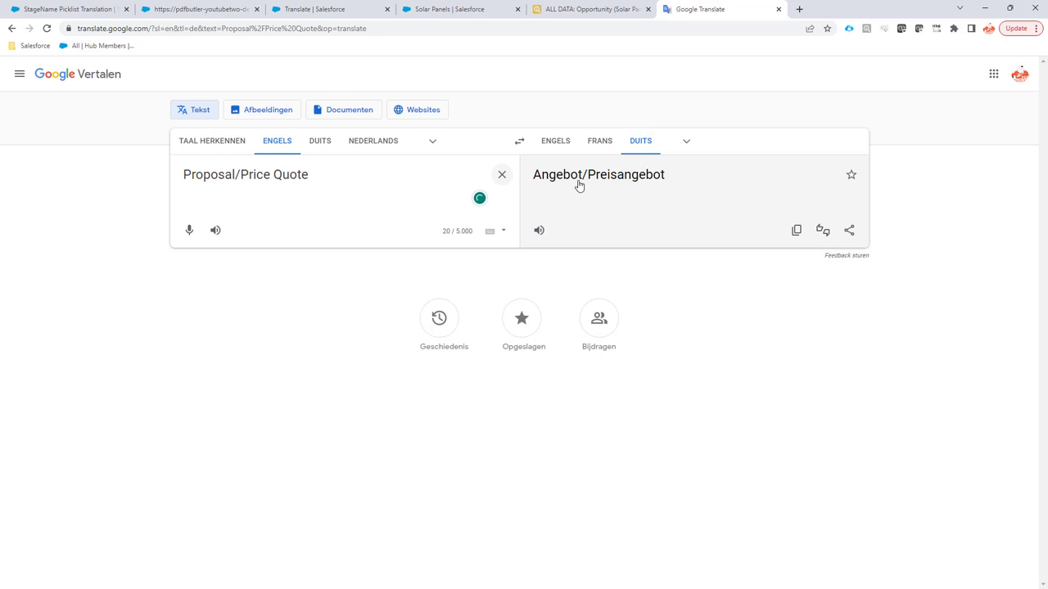
key(ctrl+a)
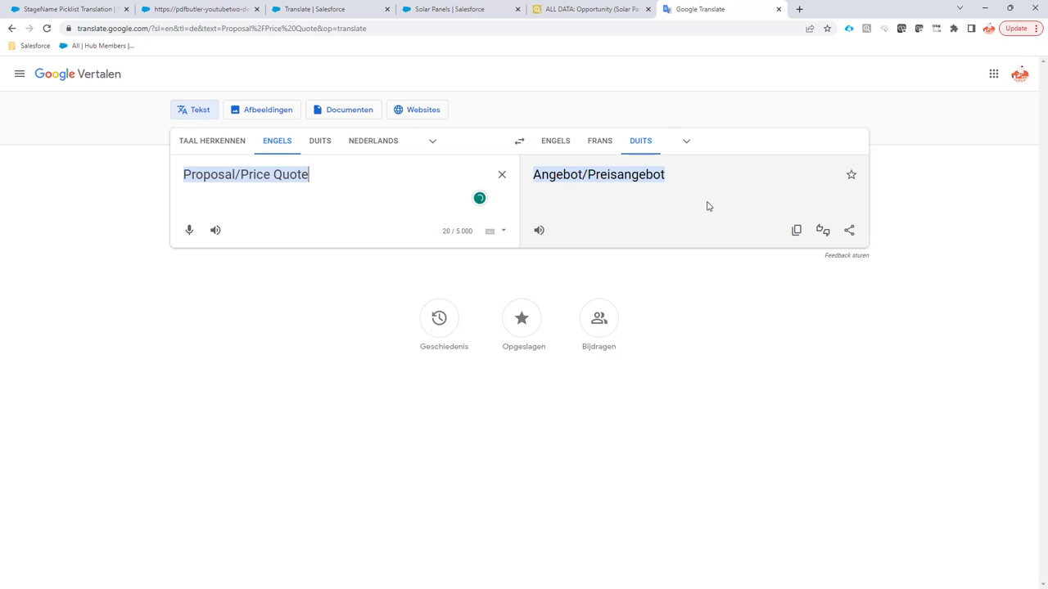
click(796, 232)
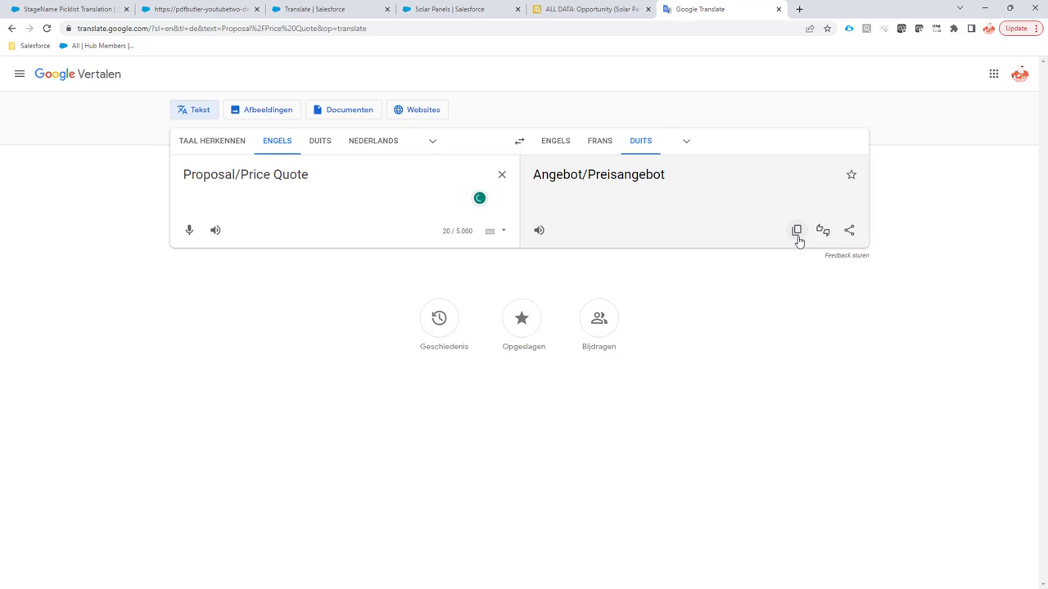
Set the value of the new Proposal/Price Quote static data row to Angebot/Preisangebot.
click(41, 9)
click(412, 538)
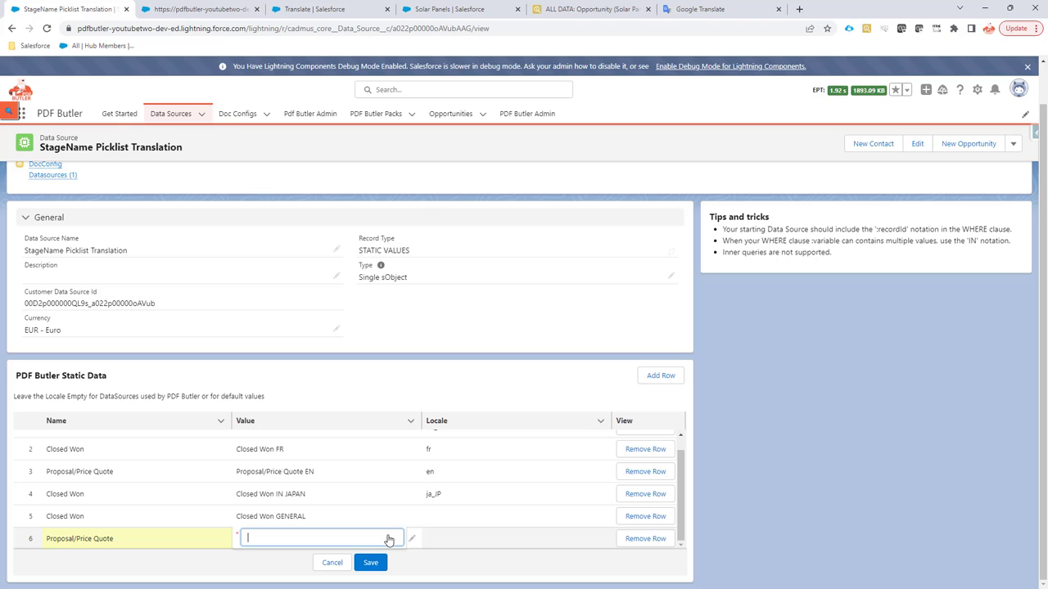
key(ctrl+v)
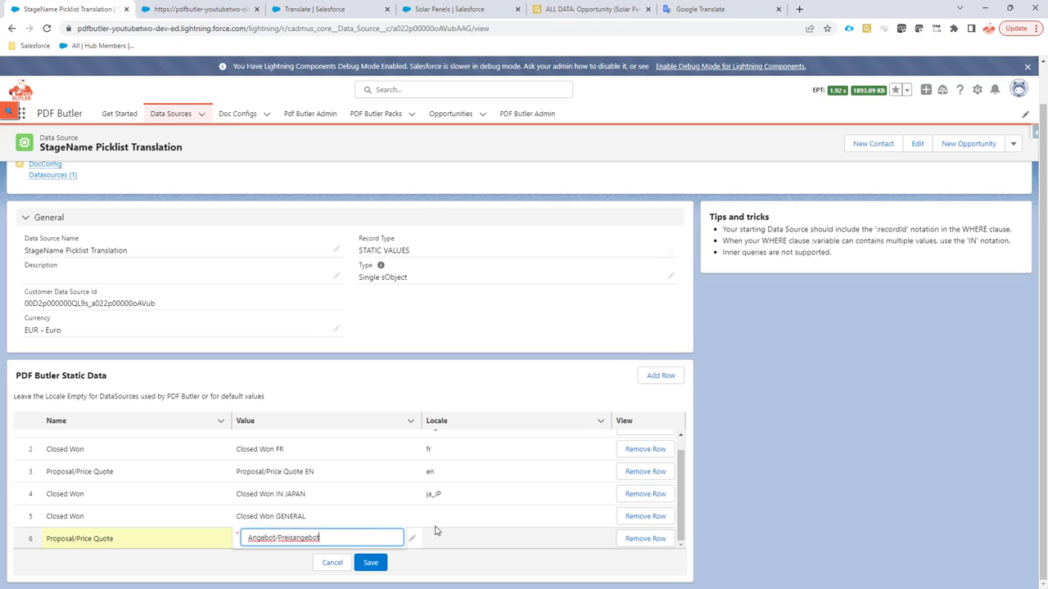
Set the new static data row's locale to de_DE and save the table.
click(600, 544)
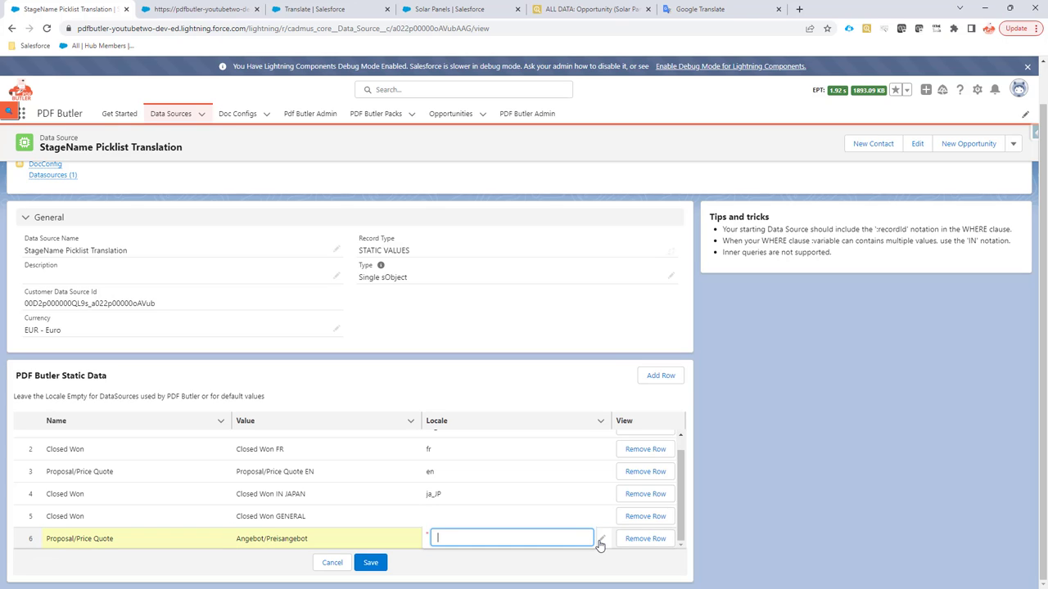
text(de)
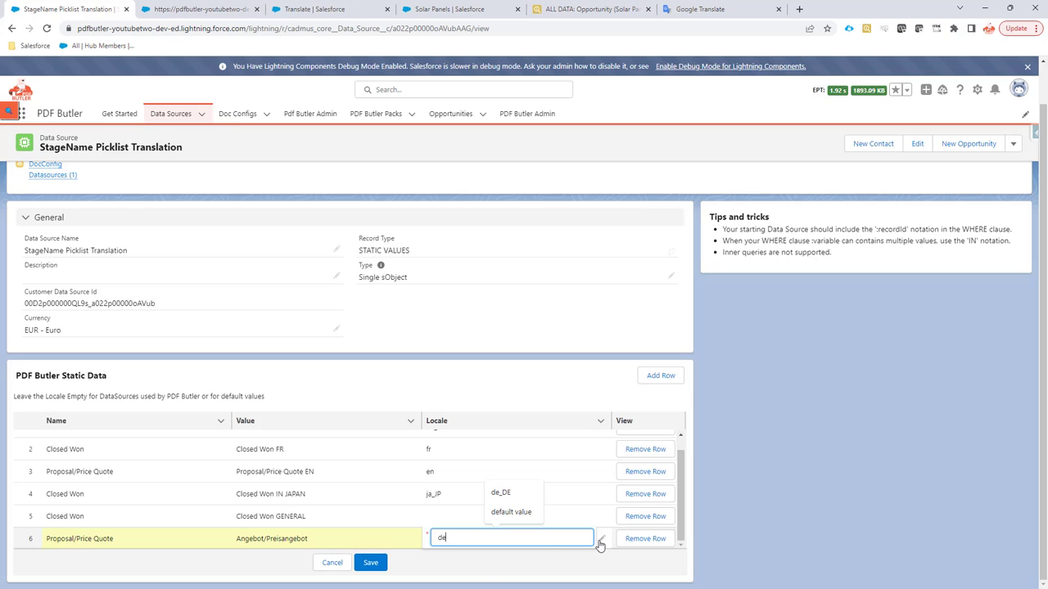
text(_DE)
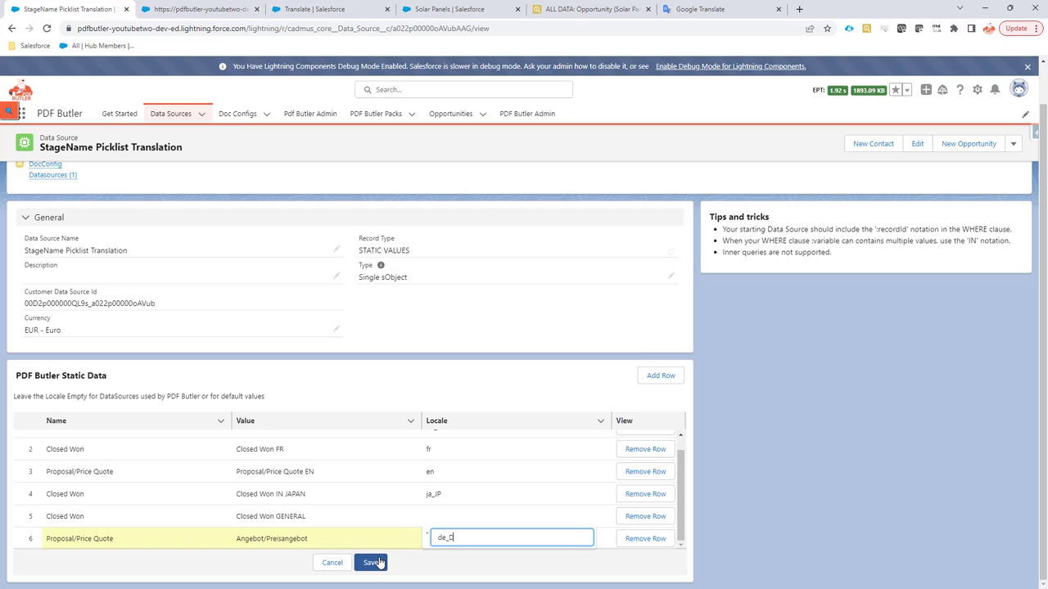
key(BackSpace)
key(BackSpace)
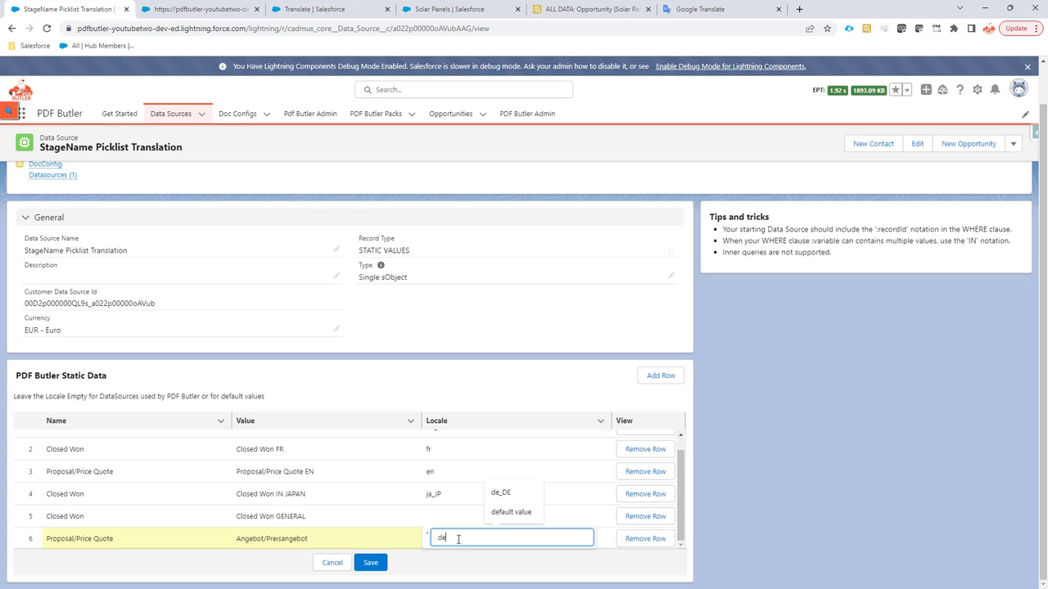
click(499, 493)
text(_)
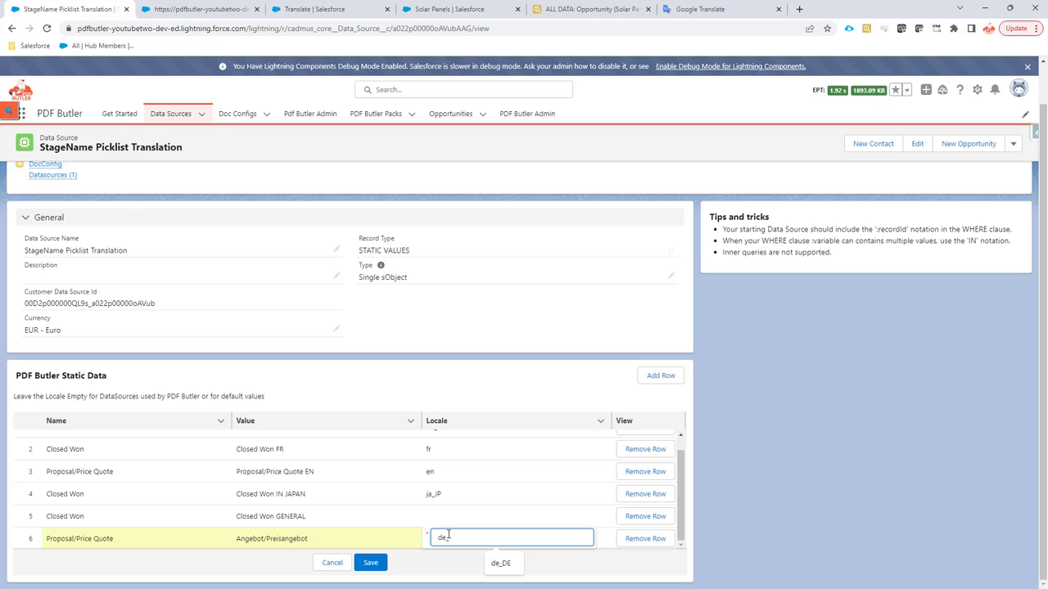
text(DE)
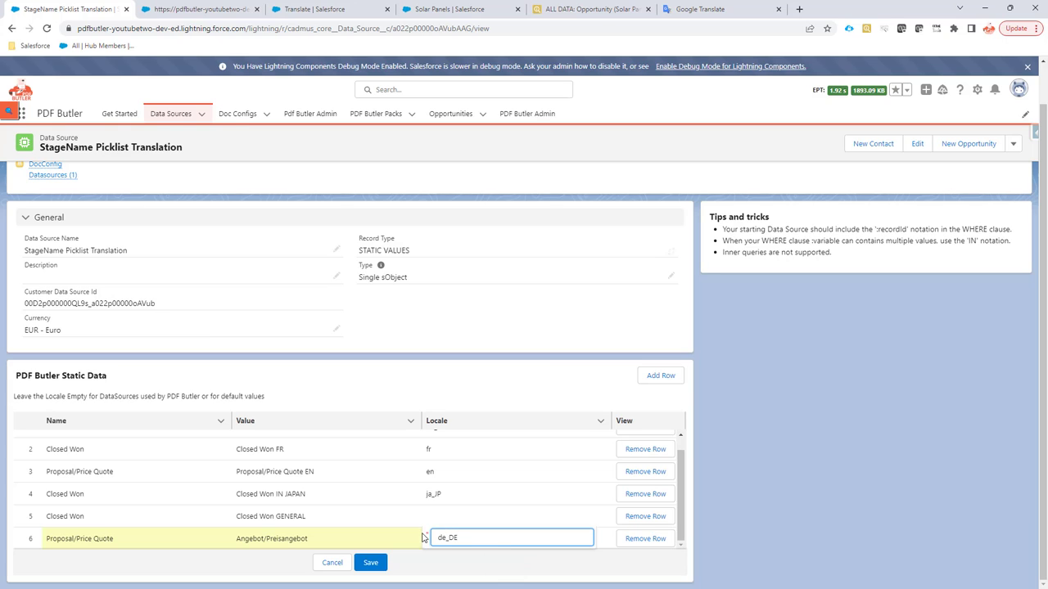
click(371, 563)
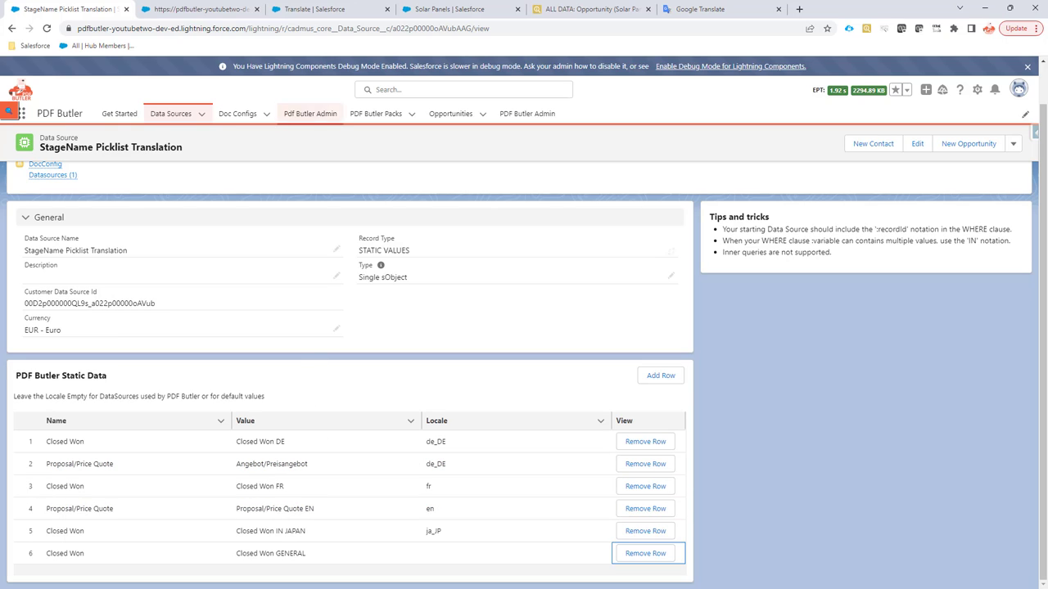
Review the StageName config type's merge field, Translate option and translation data source in the document configuration.
click(192, 14)
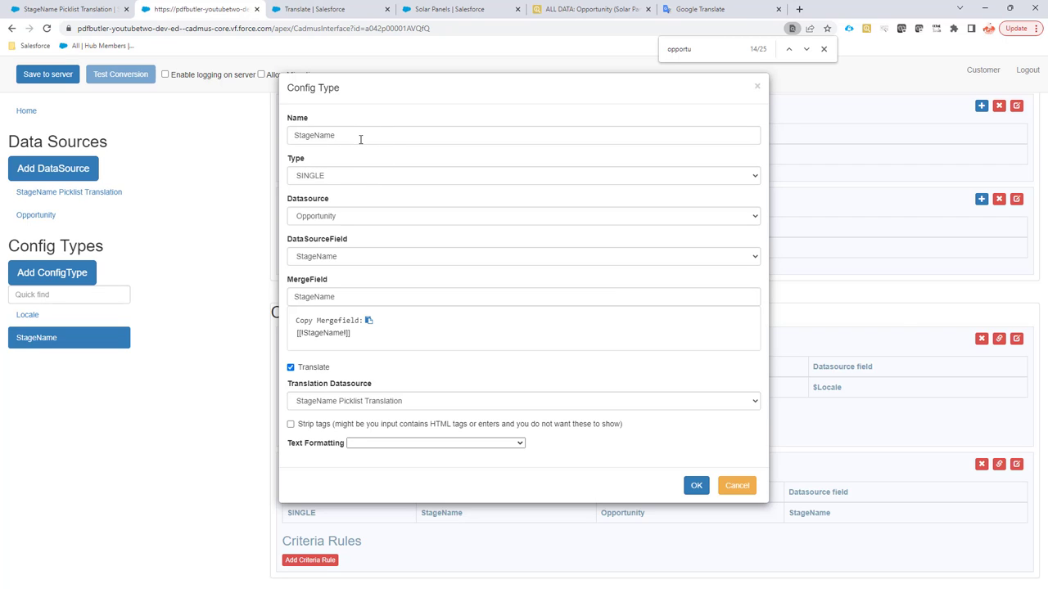
double_click(342, 289)
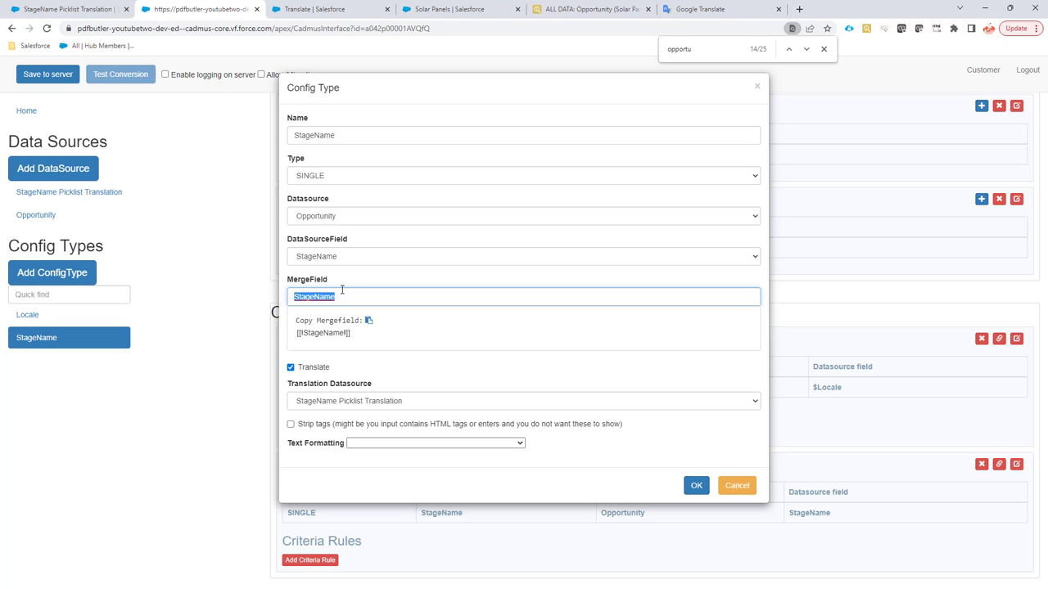
click(314, 368)
click(298, 369)
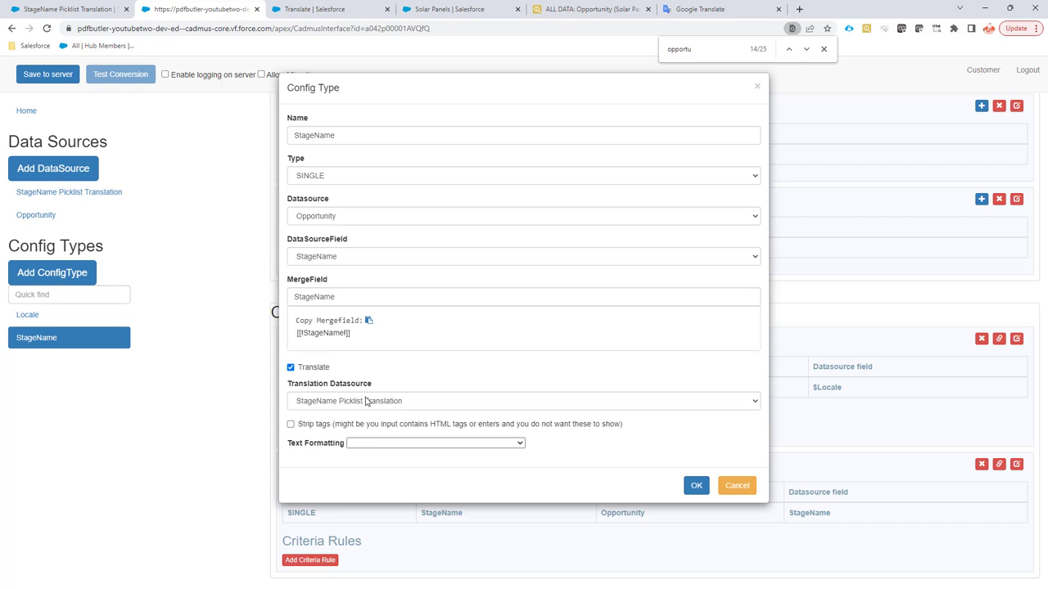
Compare the Solar Panels opportunity's Locale field with the locales in the StageName Picklist Translation static data and the StageName config type.
click(460, 10)
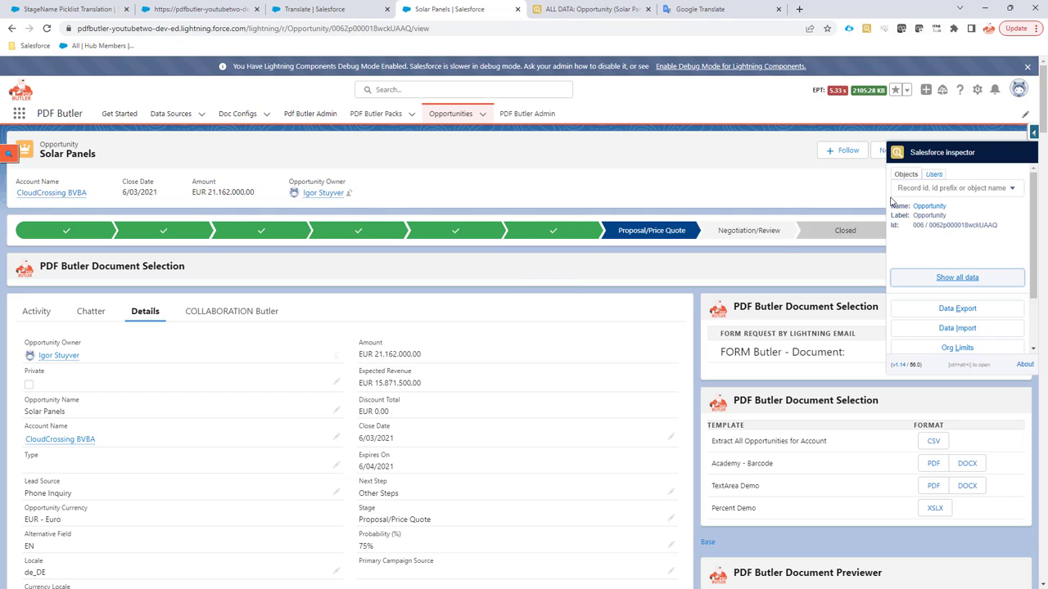
scroll(265, 379, down, 2)
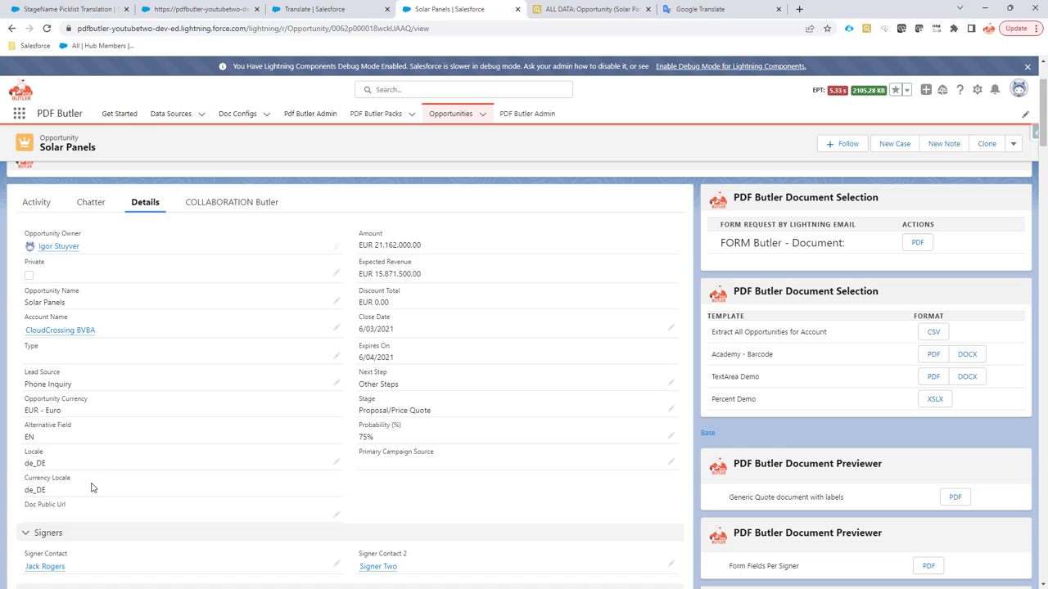
drag(47, 463, 31, 463)
click(71, 9)
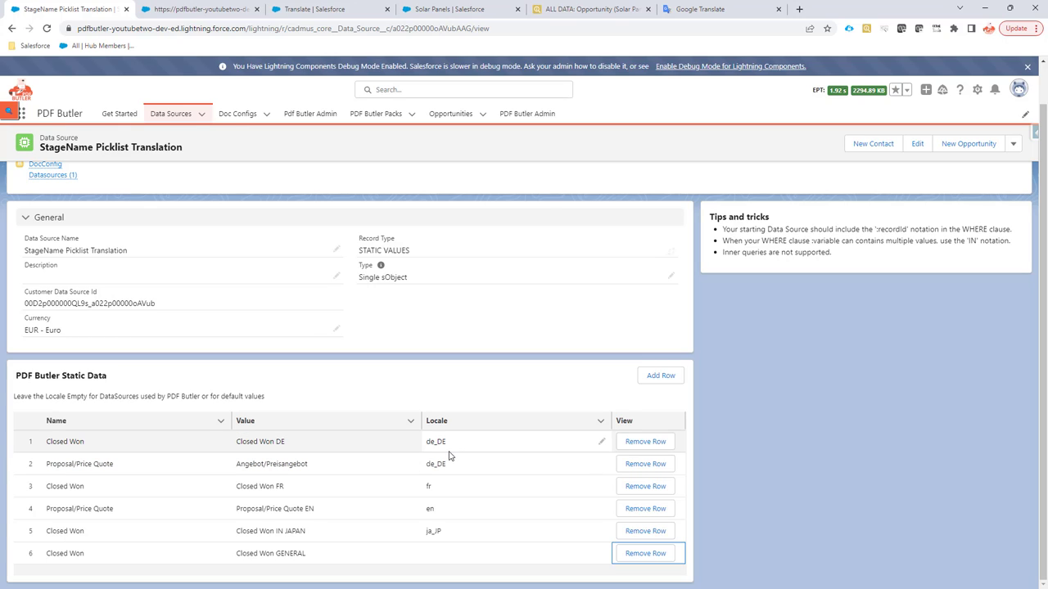
click(211, 9)
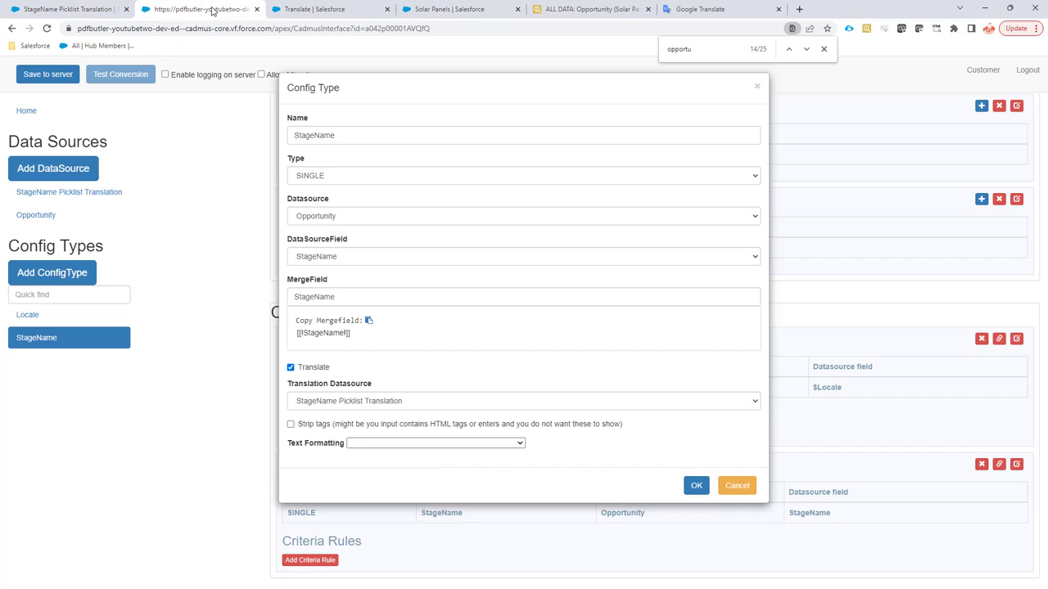
click(438, 9)
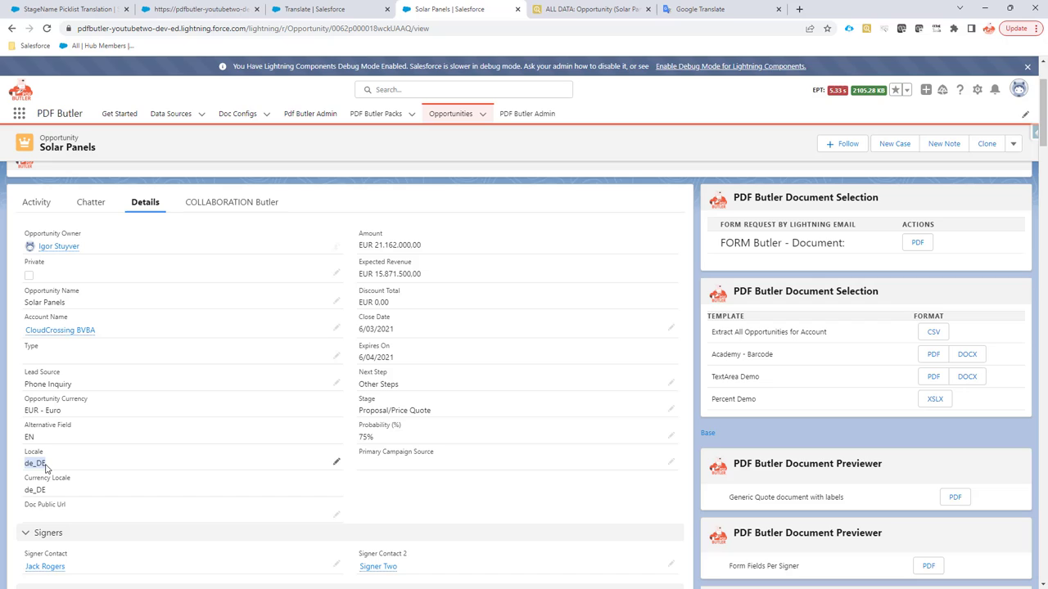
drag(23, 451, 49, 465)
click(74, 9)
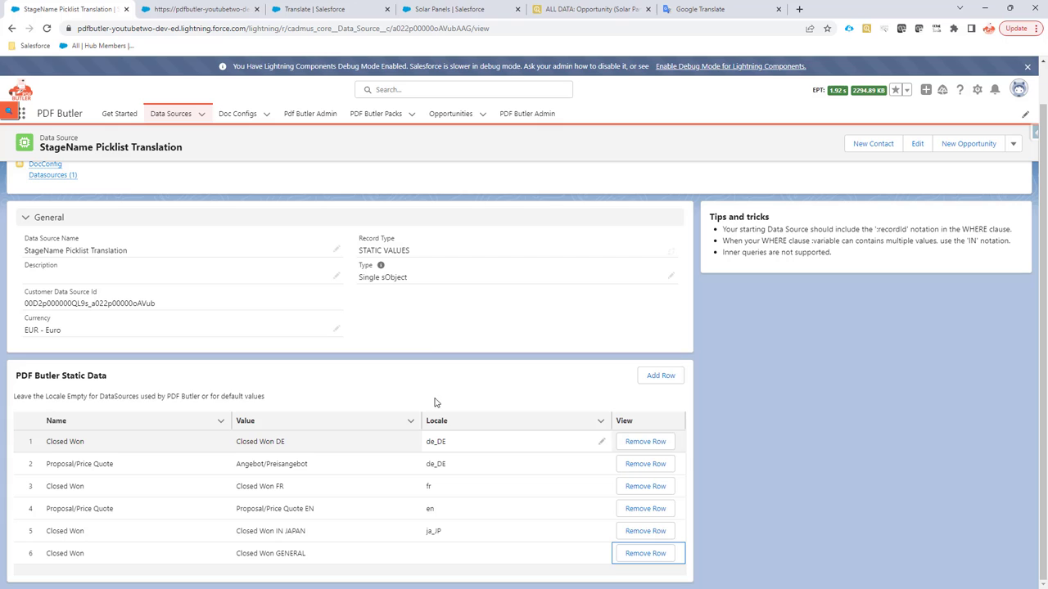
Generate the Picklist Translation via STATIC VALUES PDF from the Solar Panels opportunity, check the translated picklist value and close the preview.
click(450, 9)
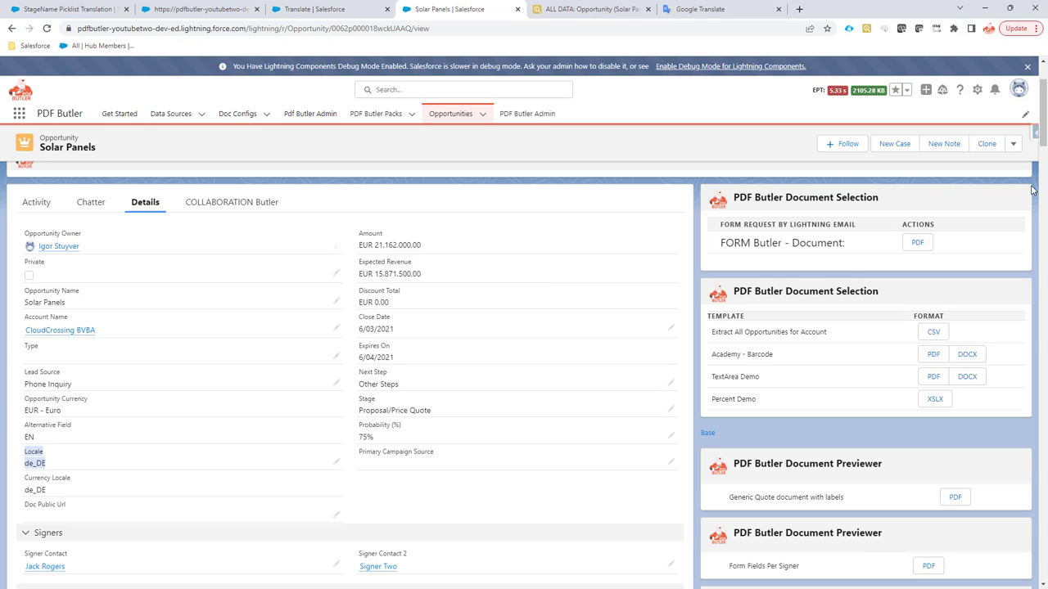
drag(1042, 178, 1038, 464)
click(934, 372)
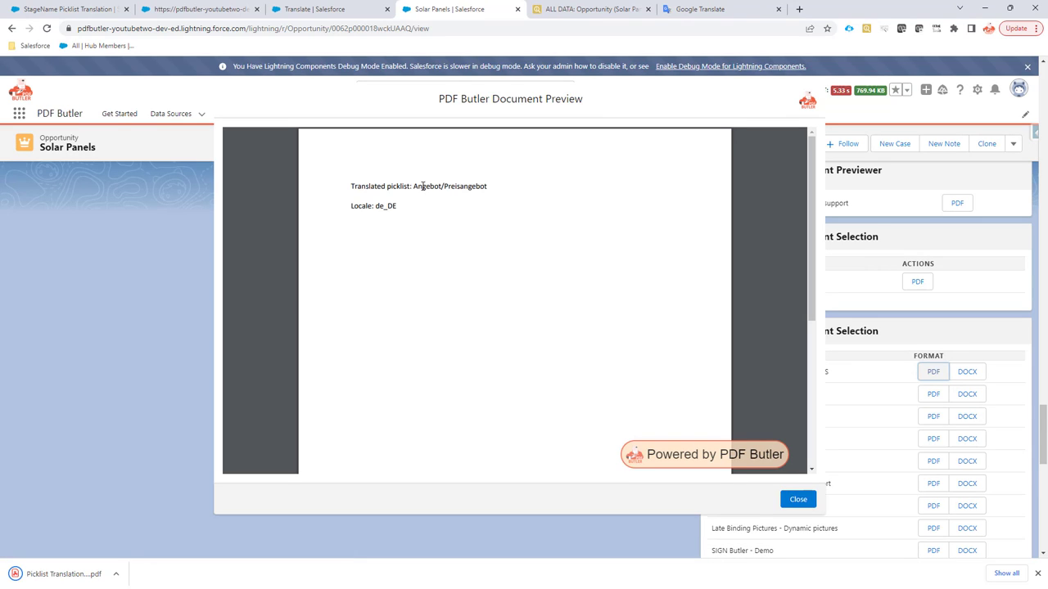
drag(414, 186, 488, 186)
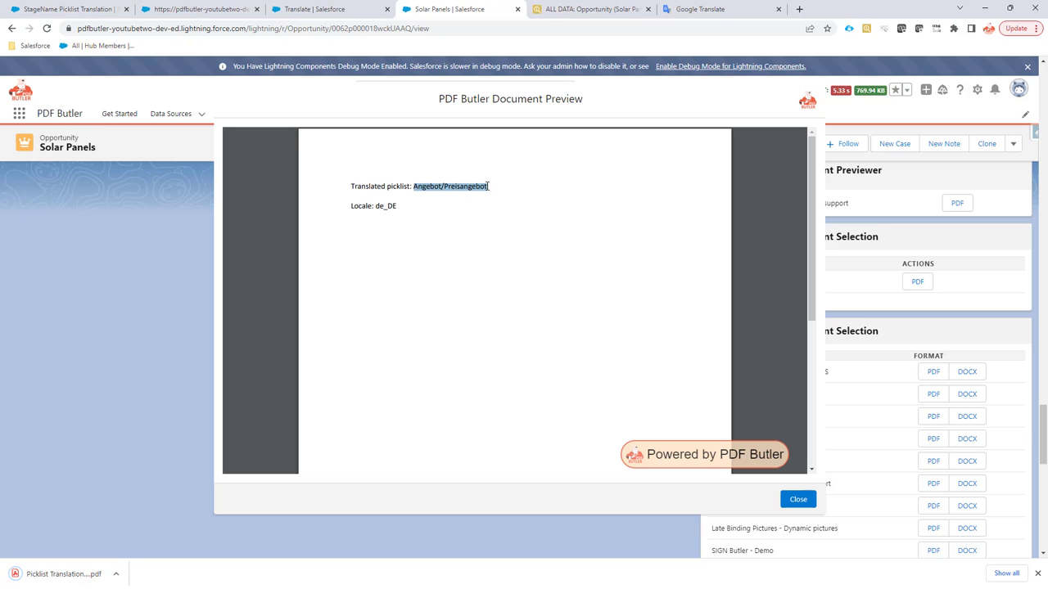
click(799, 501)
Set the Solar Panels opportunity's Locale to en and save the record.
scroll(1043, 141, up, 10)
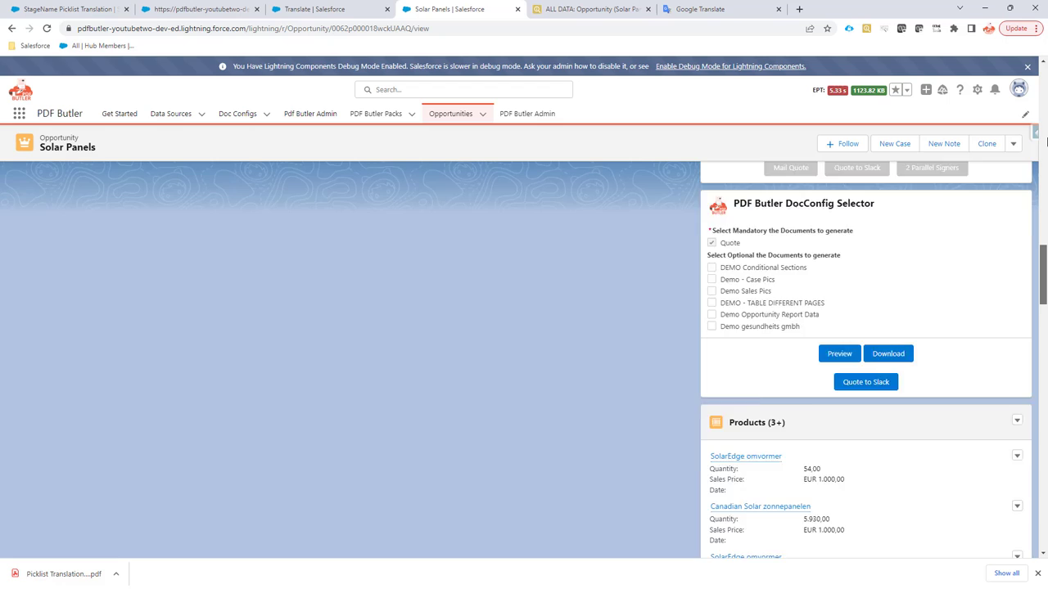
scroll(251, 462, down, 1)
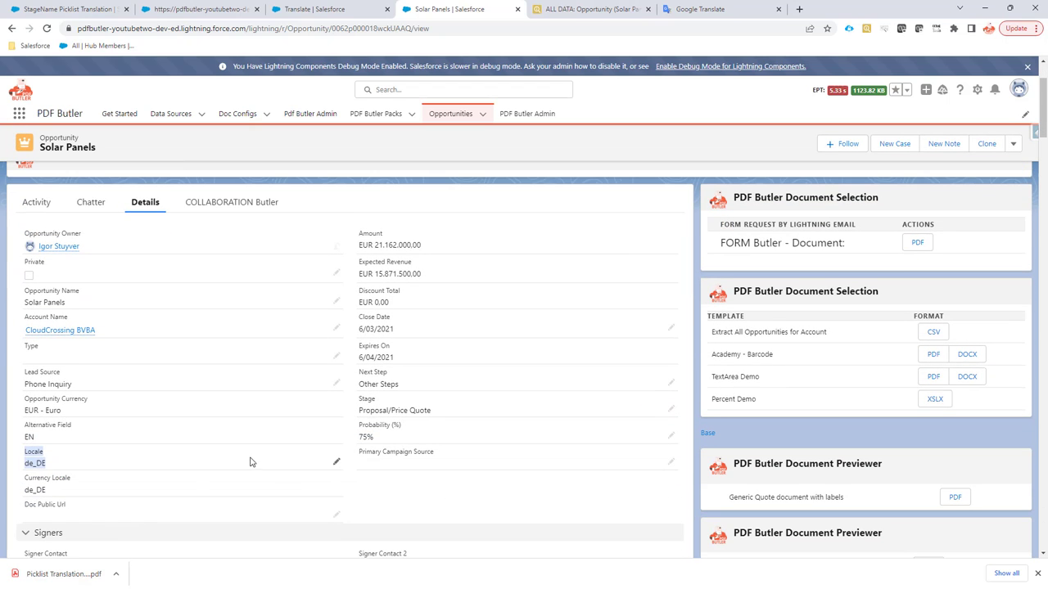
double_click(287, 467)
click(159, 477)
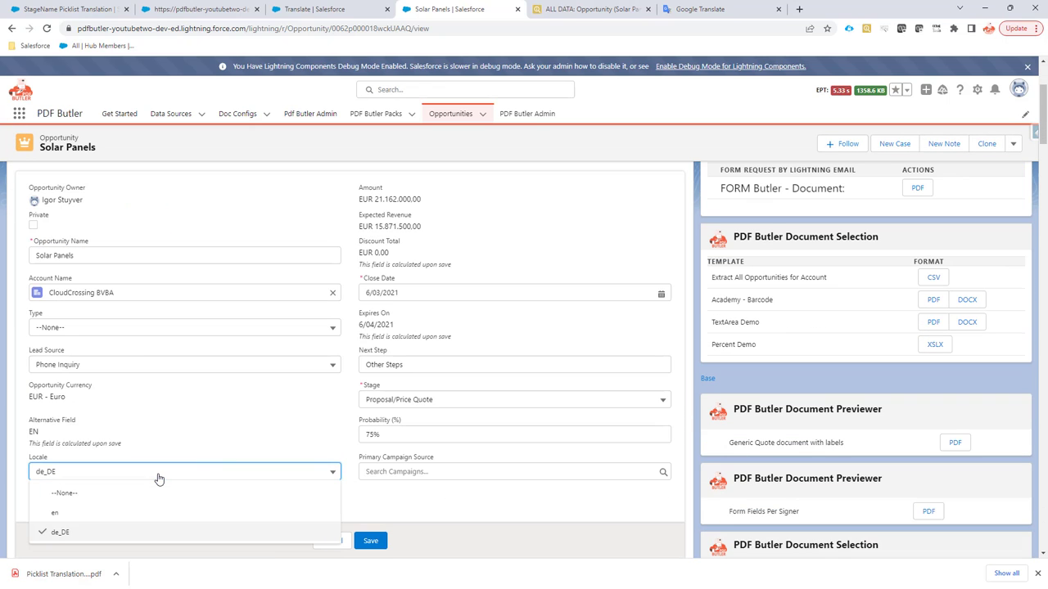
click(158, 513)
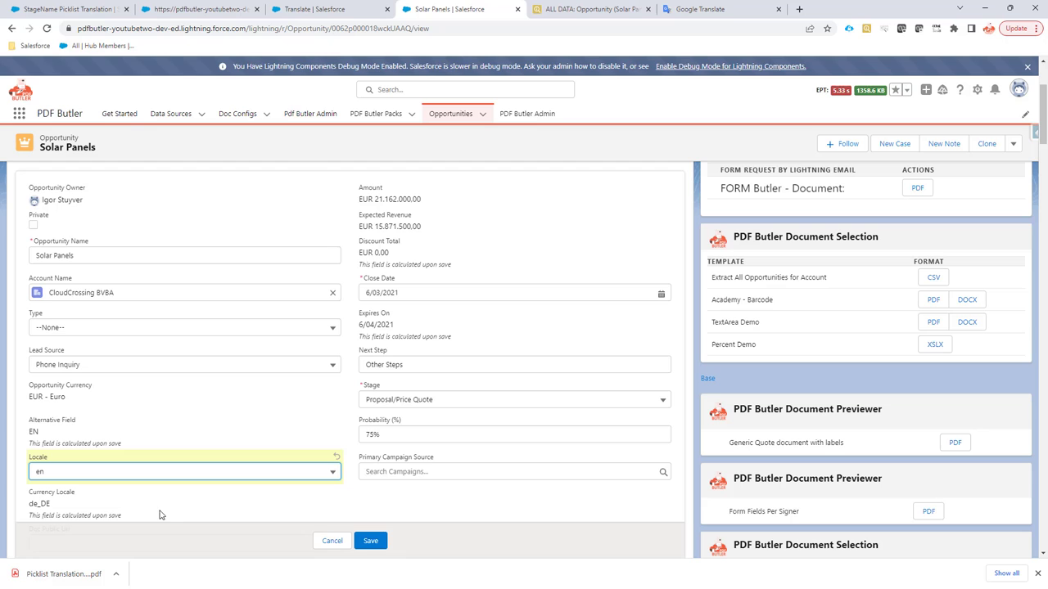
click(373, 541)
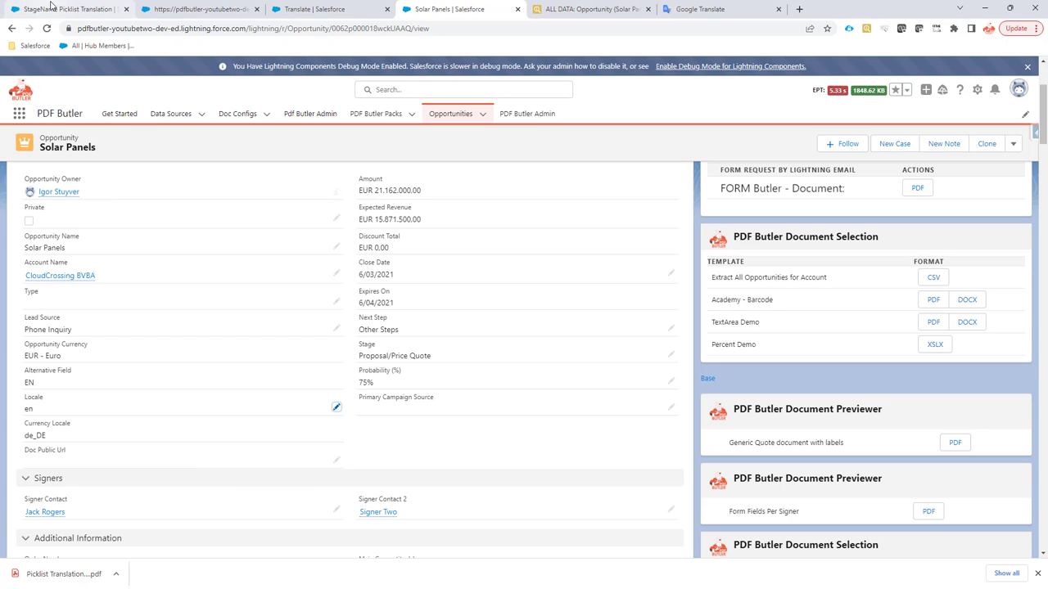
Check the Proposal/Price Quote row for the en locale in the StageName Picklist Translation static data.
click(53, 9)
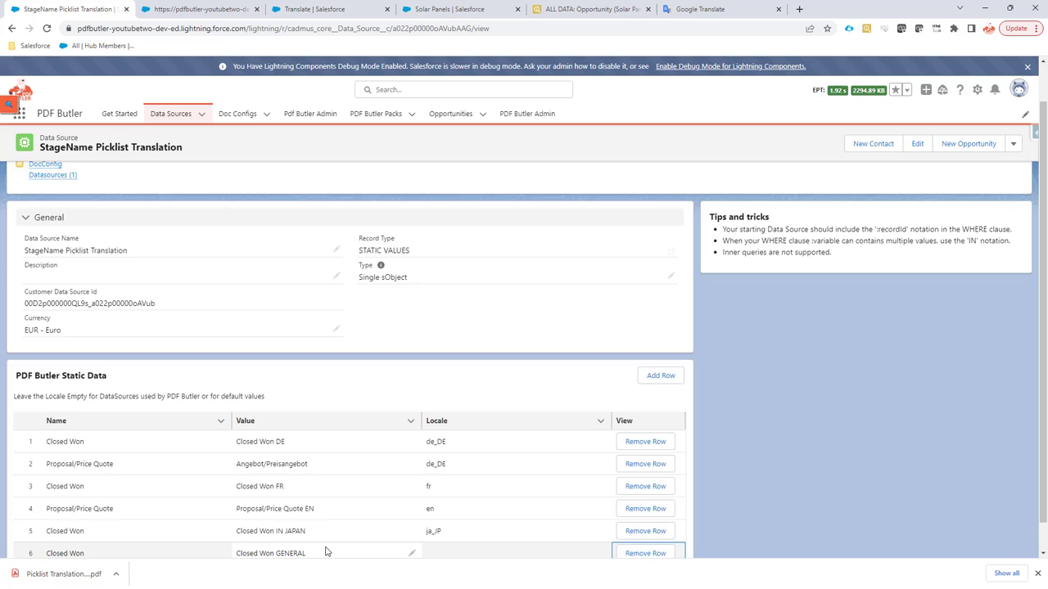
scroll(412, 492, down, 1)
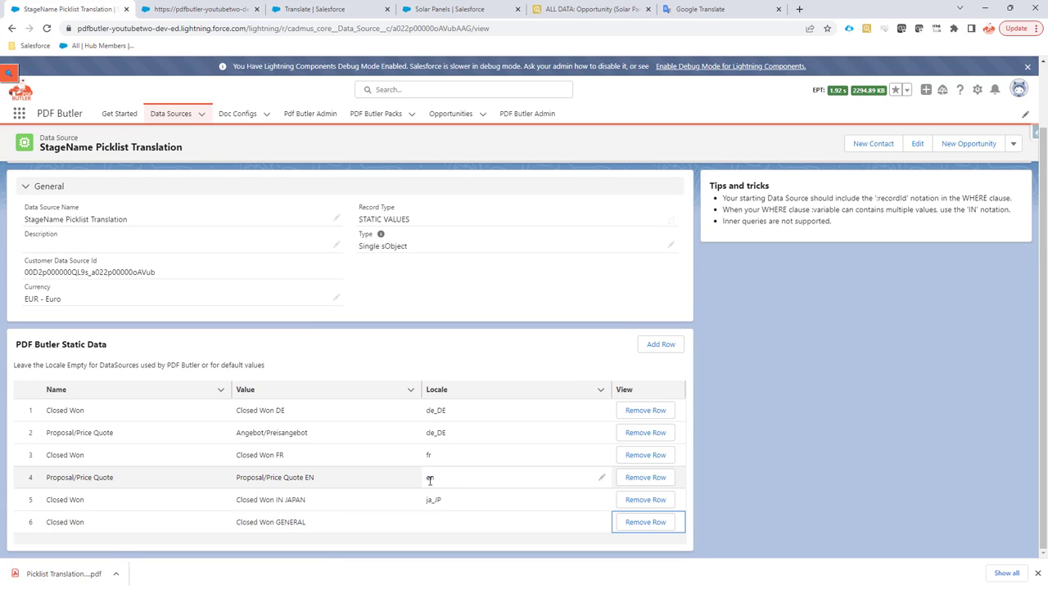
drag(325, 482, 234, 482)
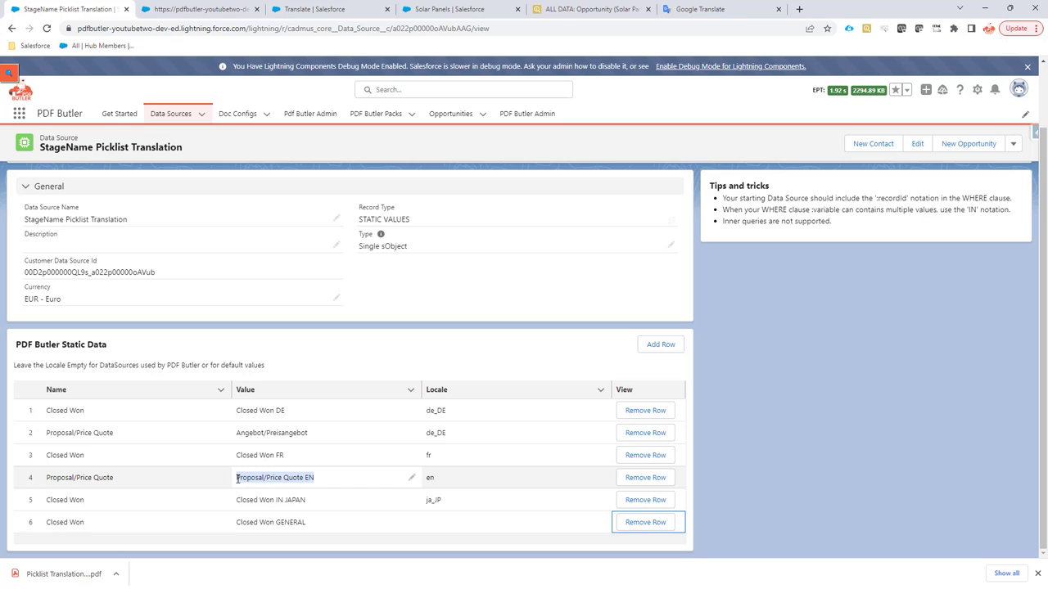
click(310, 482)
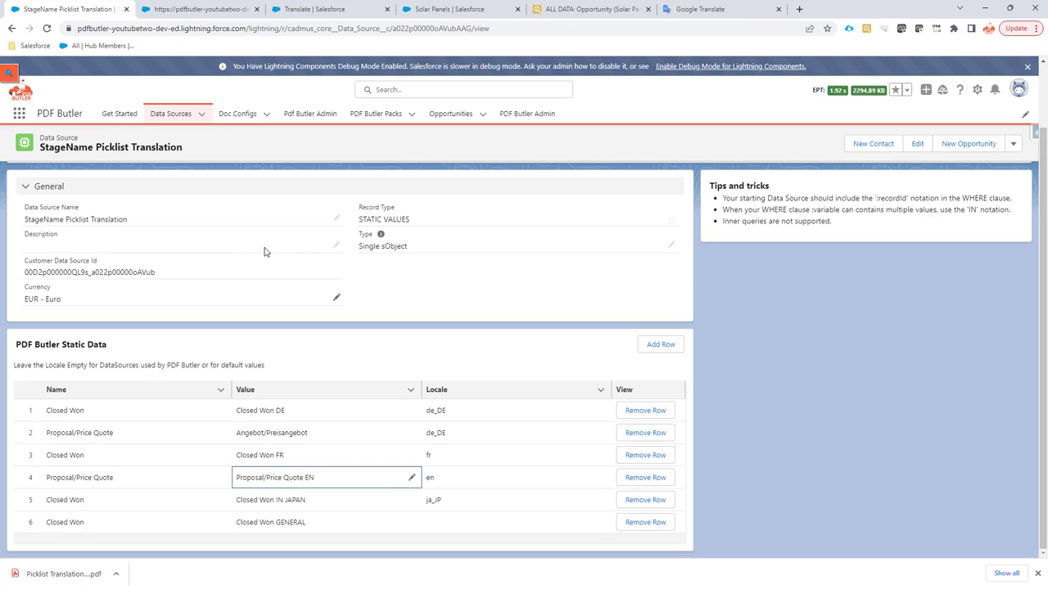
Generate the Picklist Translation via STATIC VALUES PDF again with the opportunity's en locale and check the translated picklist value.
click(449, 9)
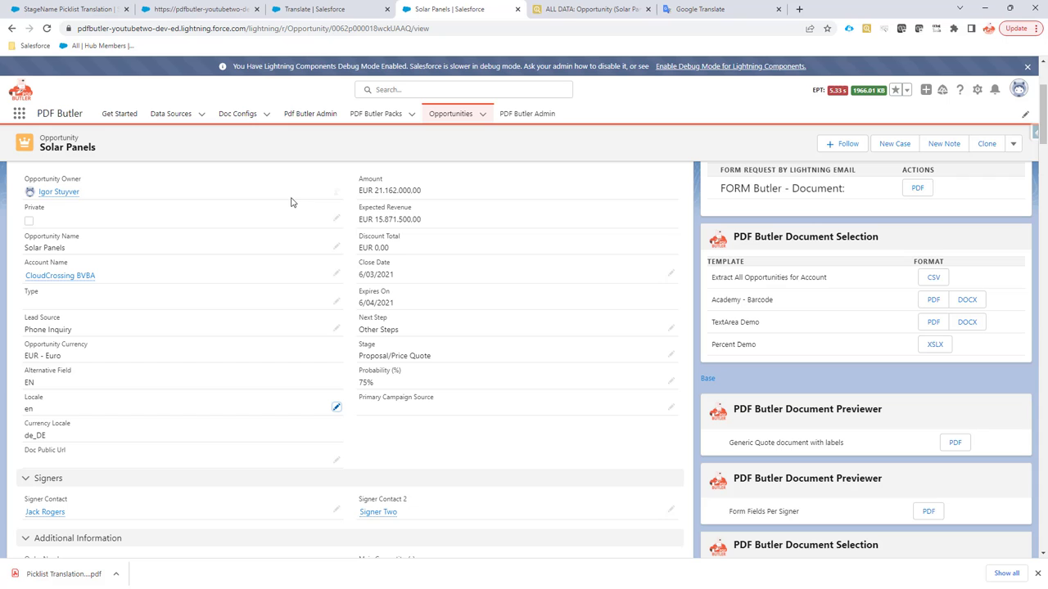
drag(1045, 121, 1045, 458)
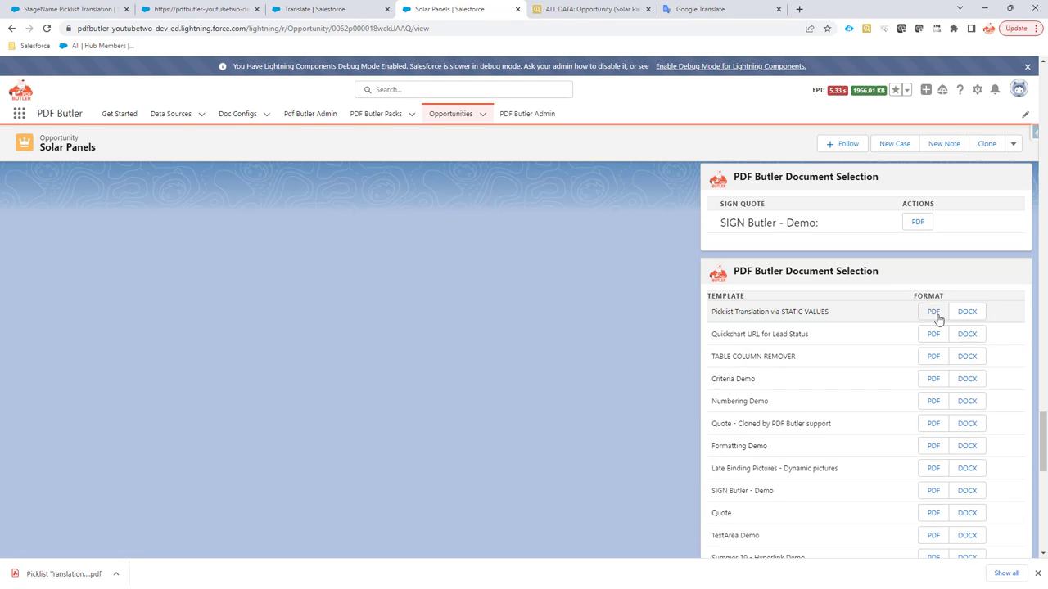
click(934, 315)
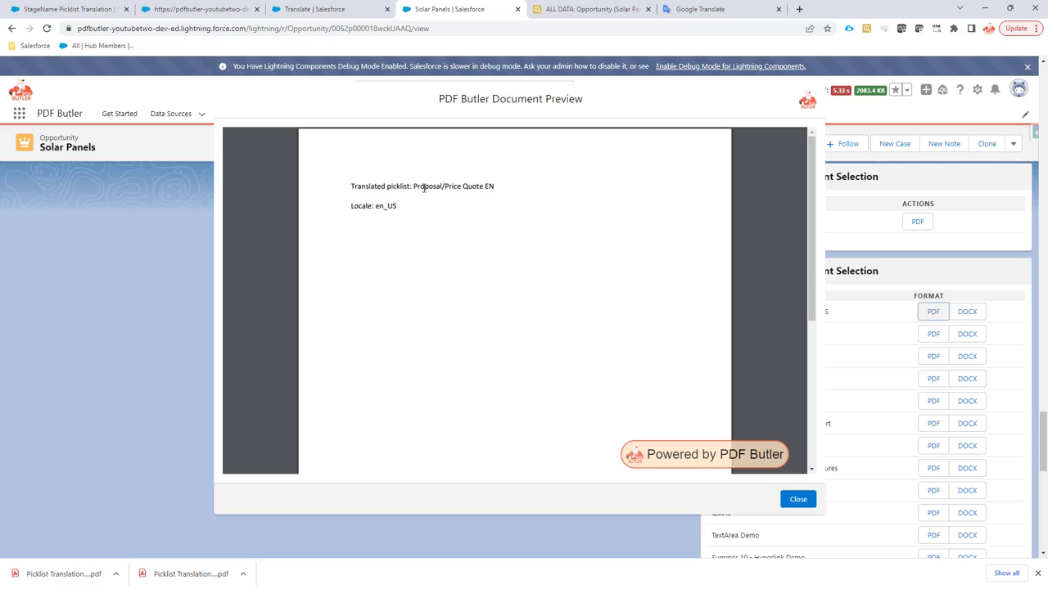
drag(412, 189, 496, 189)
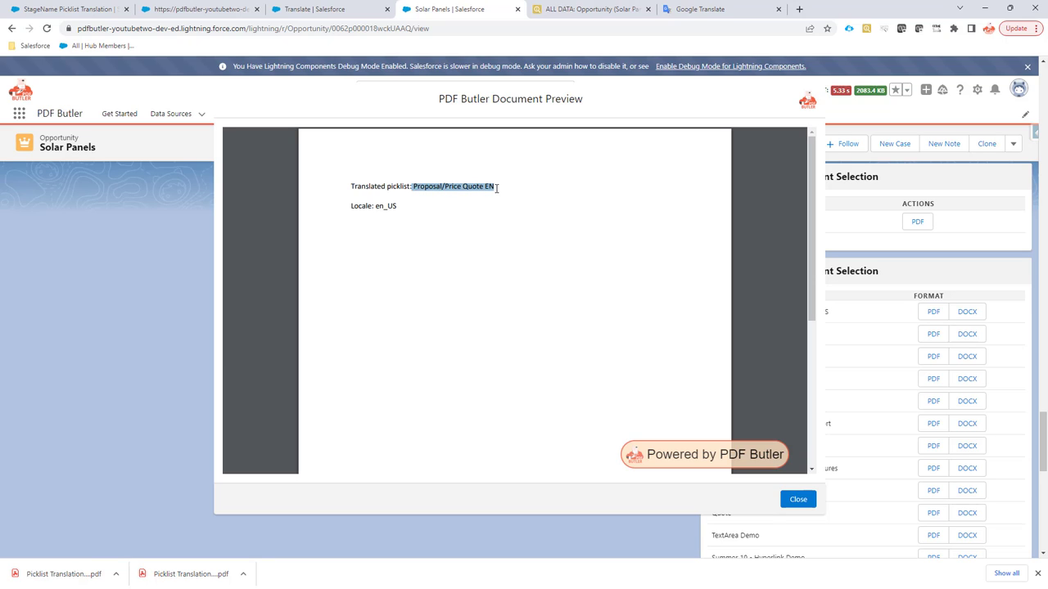